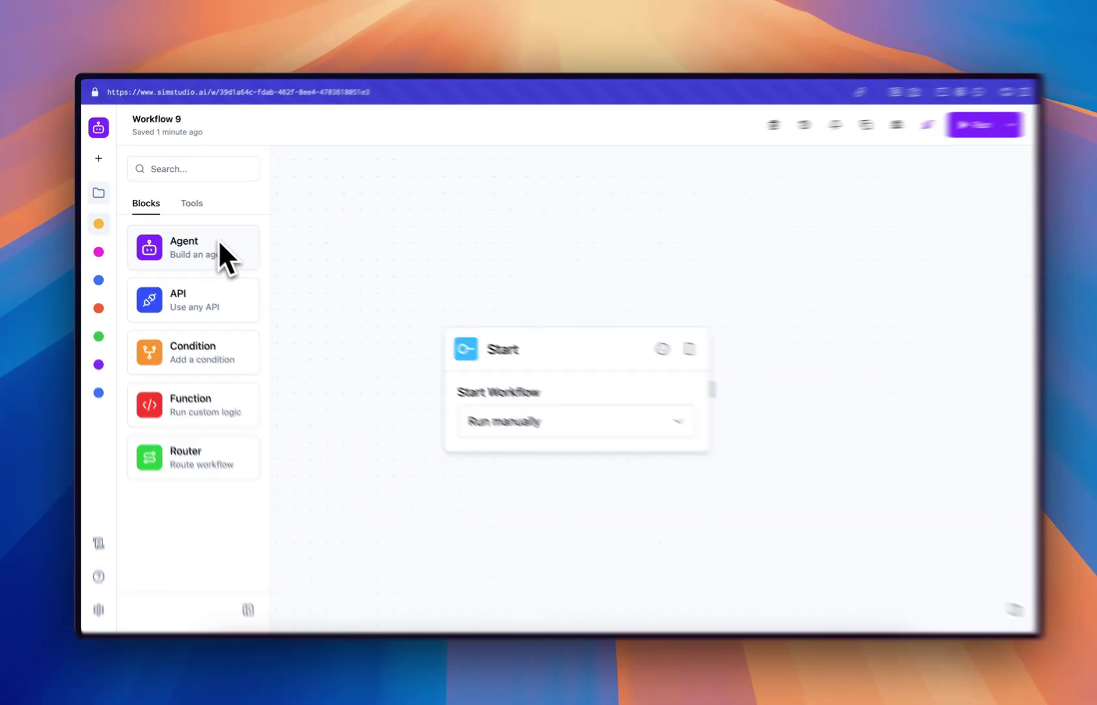
# - Browse the toolbar's list of tools, then return to the basic blocks list
pyautogui.click(192, 203)
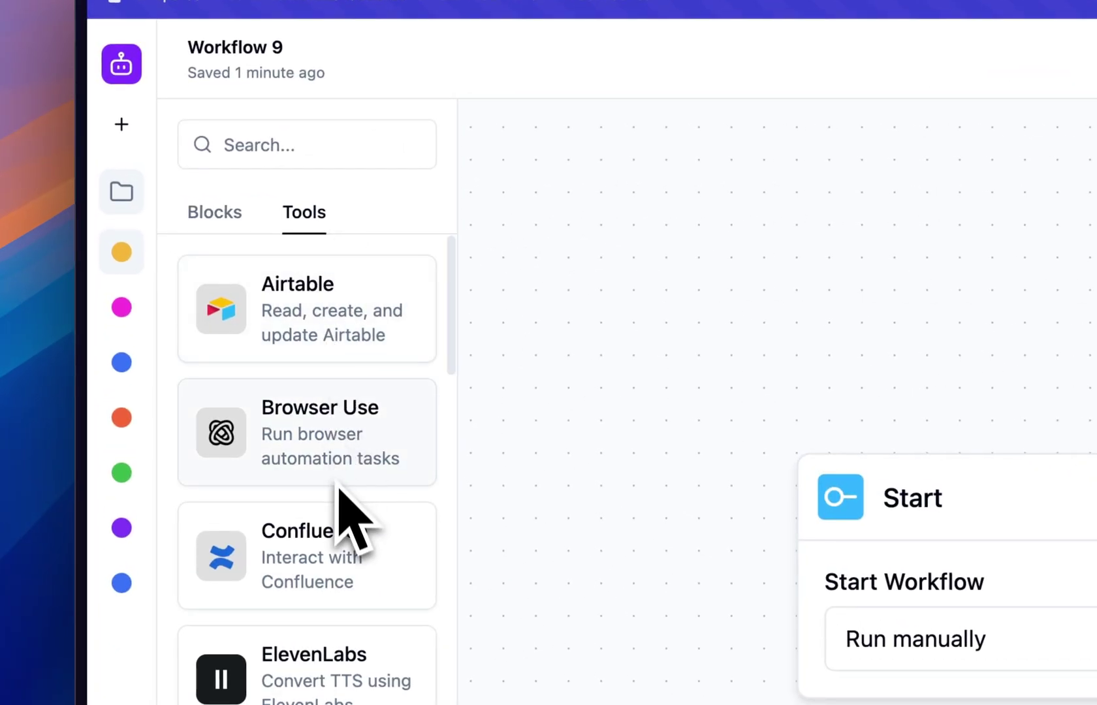
pyautogui.scroll(-3, 209, 348)
pyautogui.scroll(-8, 337, 494)
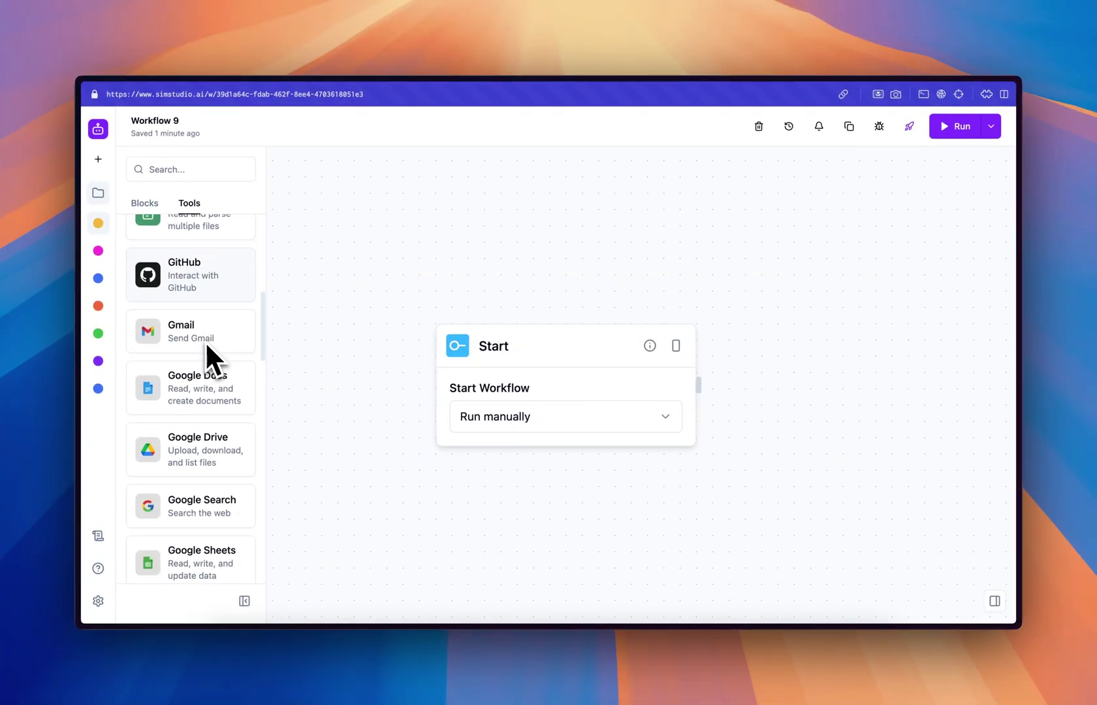
pyautogui.scroll(-2, 206, 346)
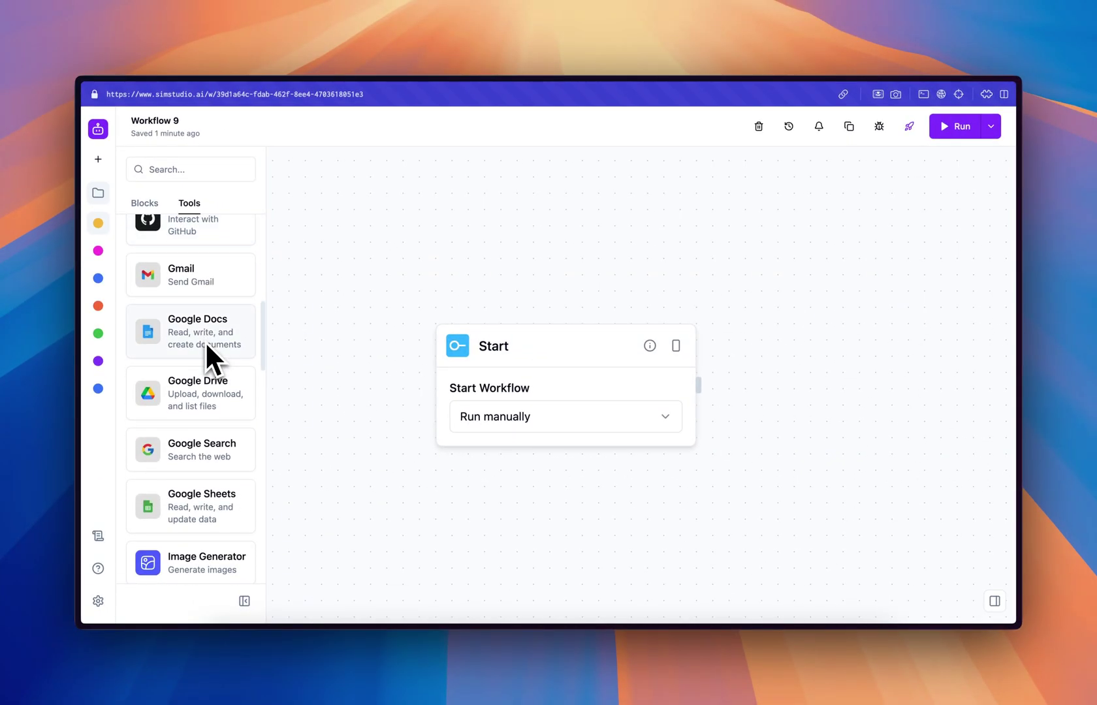
pyautogui.scroll(-10, 205, 341)
pyautogui.scroll(10, 205, 341)
pyautogui.click(144, 203)
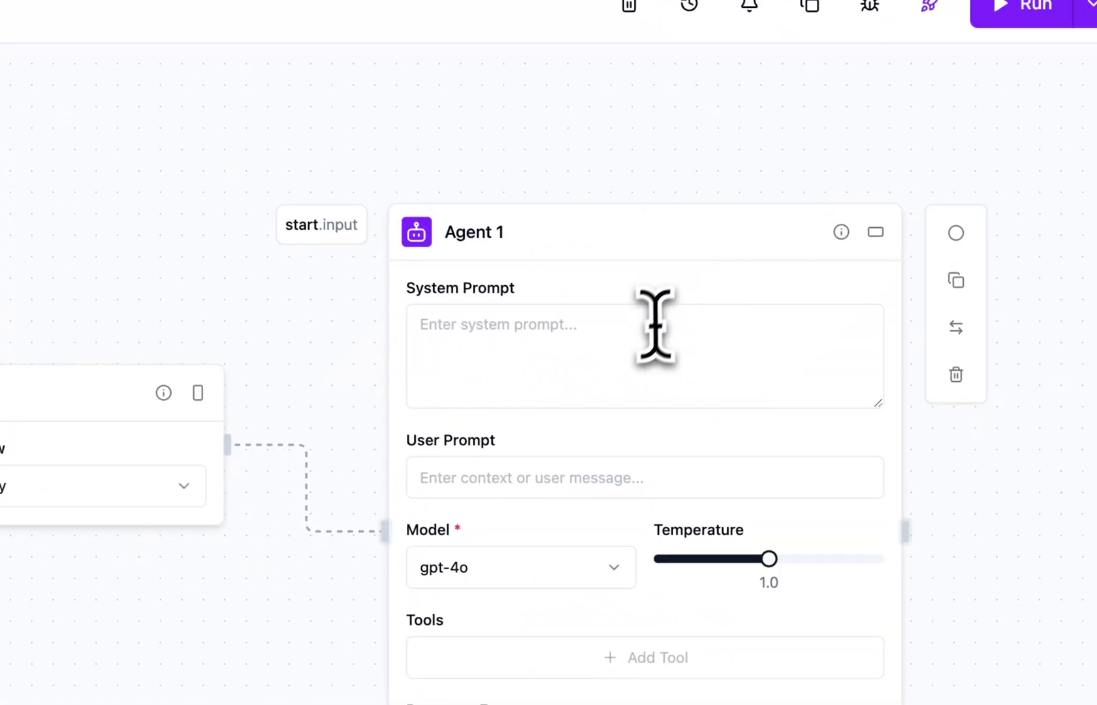
# - Give Agent 1 a social-media-expert system prompt for researching X topics and the user prompt 'HackerNews'
pyautogui.click(653, 327)
pyautogui.moveTo(646, 185); pyautogui.dragTo(500, 159)
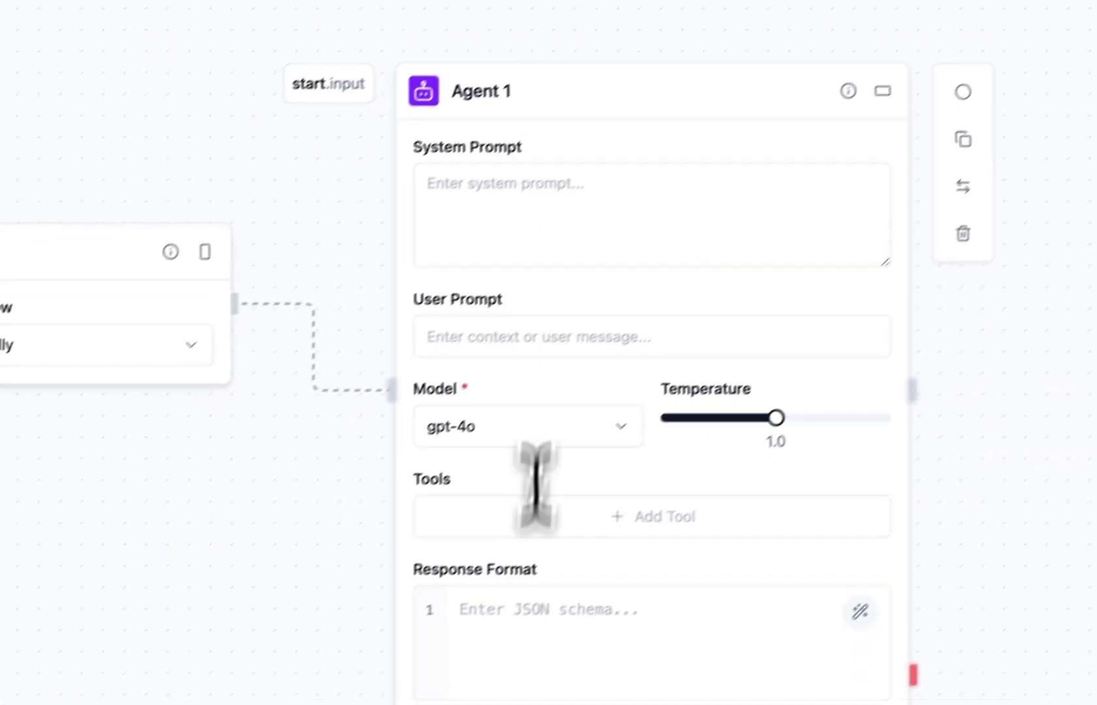
pyautogui.click(527, 189)
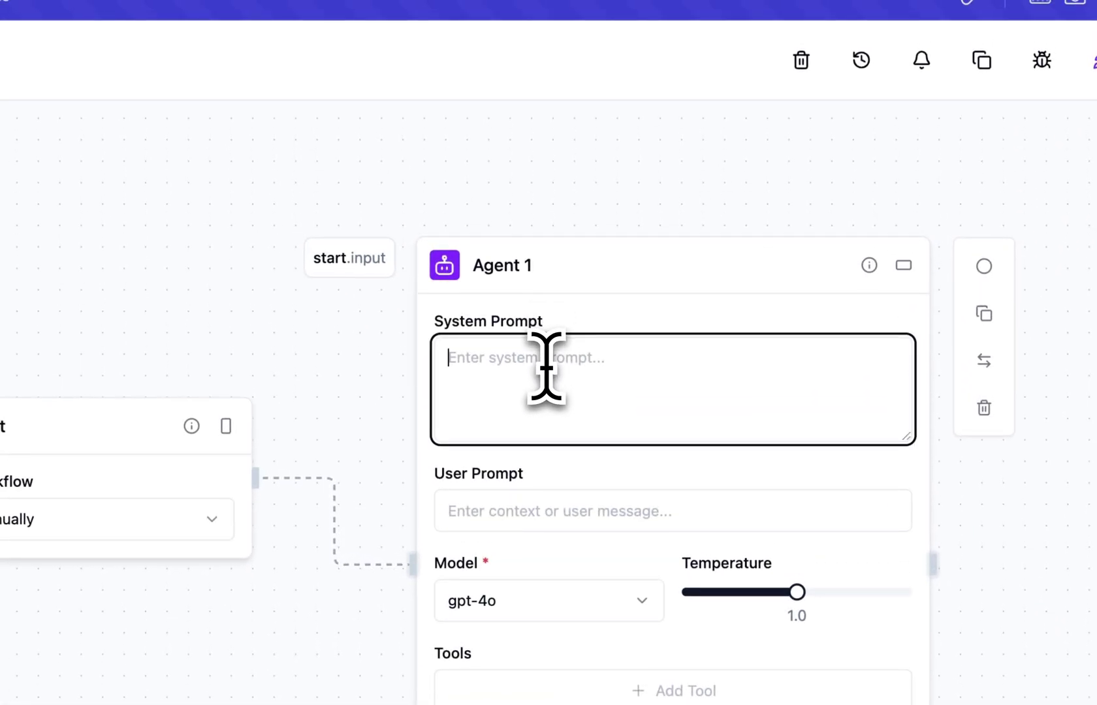
pyautogui.write('You are a social media expert. Take the following topic, research i')
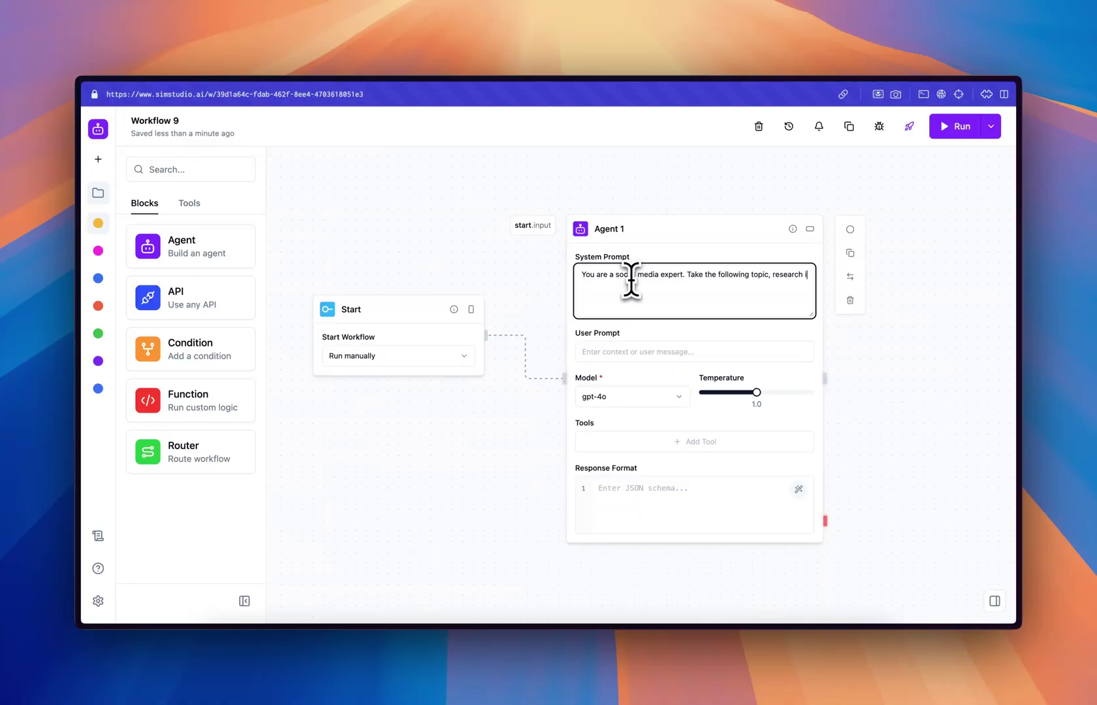
pyautogui.click(619, 351)
pyautogui.write('HackerNews')
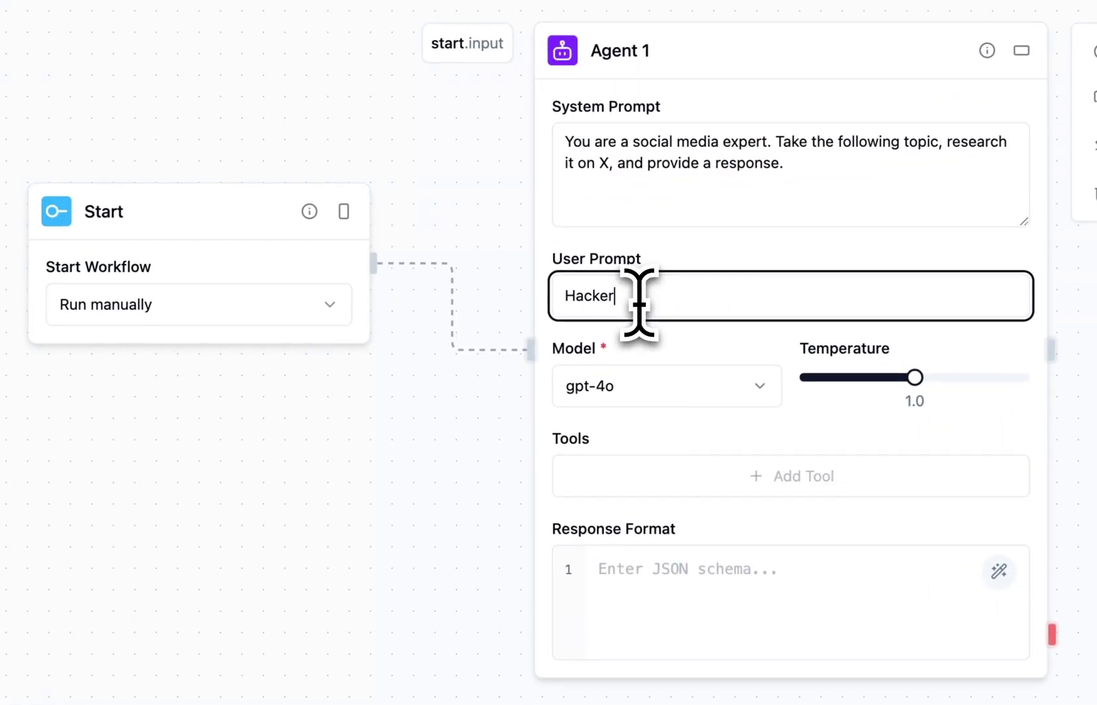
pyautogui.click(526, 436)
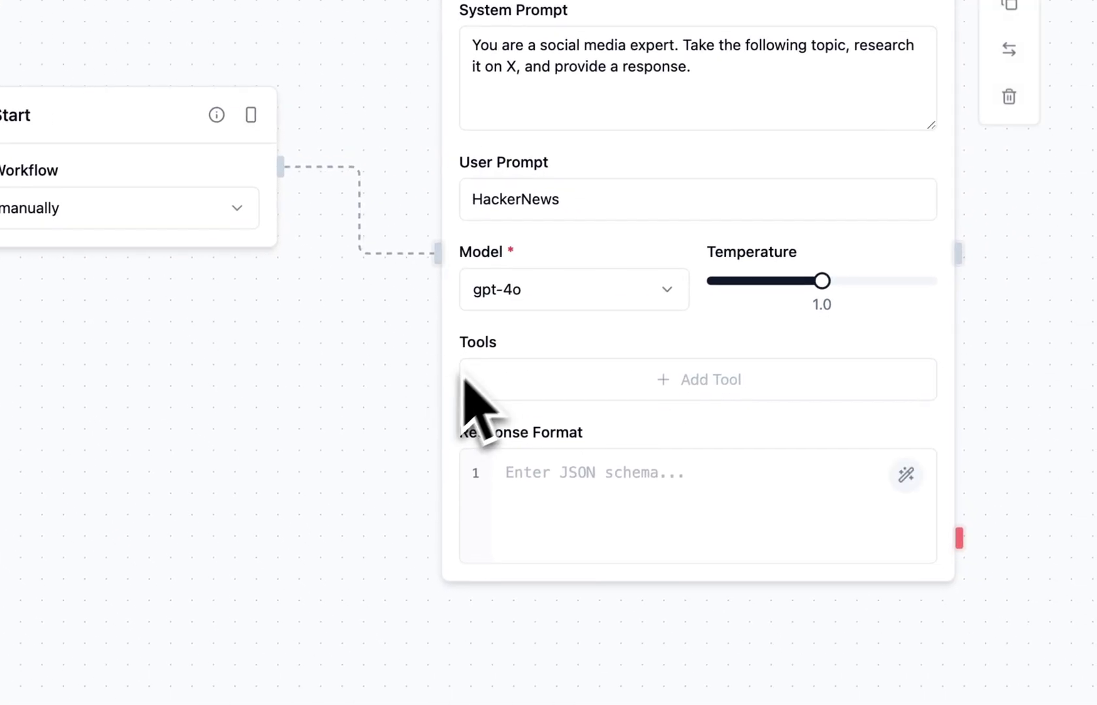
# - Browse the Model list and keep gpt-4o as Agent 1's model
pyautogui.click(582, 394)
pyautogui.scroll(-5, 555, 425)
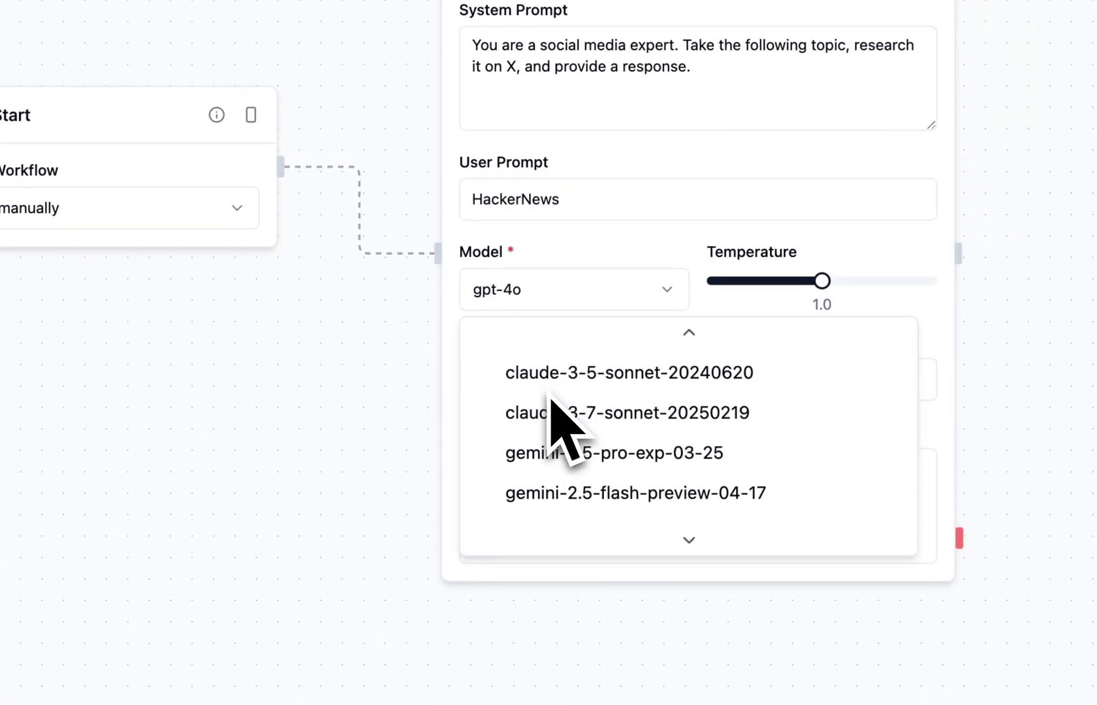
pyautogui.scroll(5, 558, 428)
pyautogui.scroll(-10, 563, 451)
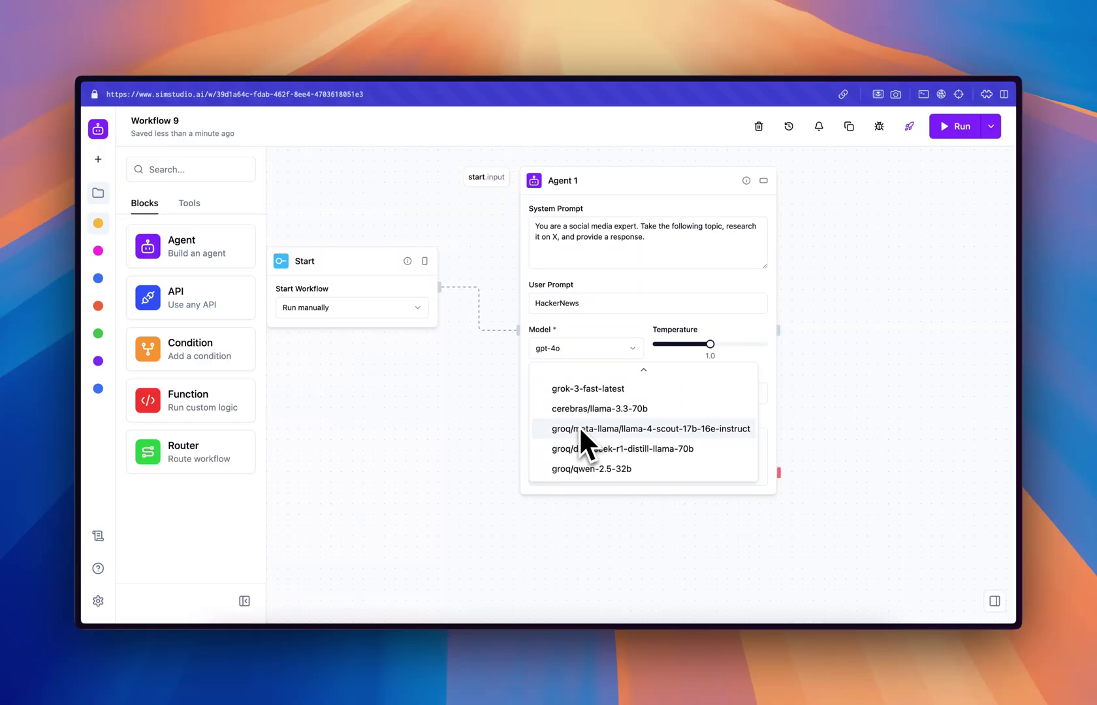
pyautogui.click(608, 351)
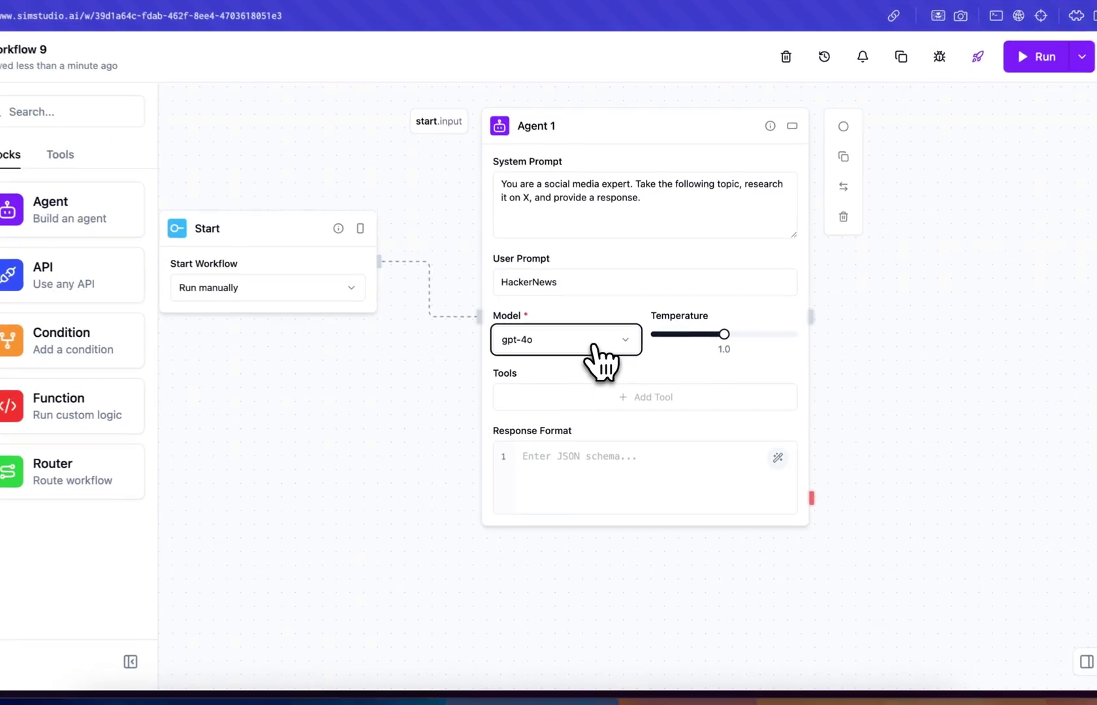
# - Bring up Agent 1's Add Tool picker and scroll through the available tools
pyautogui.click(586, 397)
pyautogui.scroll(-2, 590, 352)
pyautogui.scroll(1, 589, 342)
pyautogui.scroll(-1, 588, 336)
pyautogui.scroll(3, 588, 335)
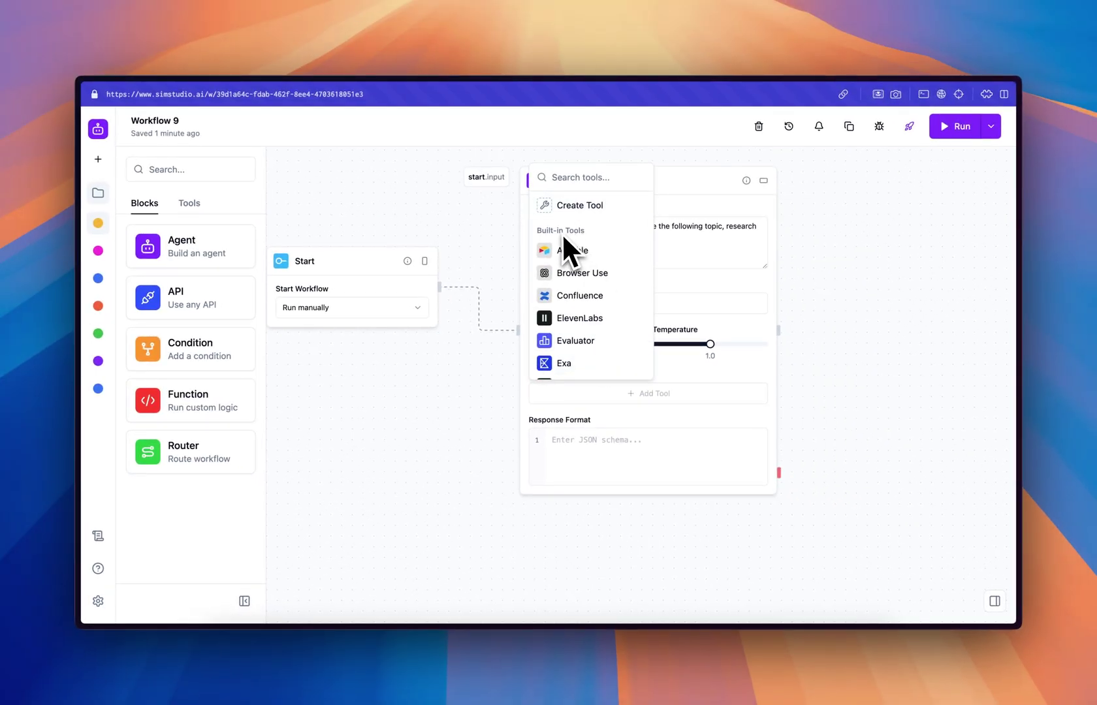
# - Look over the Create Tool dialog's Schema step, then move to its Code step
pyautogui.click(580, 208)
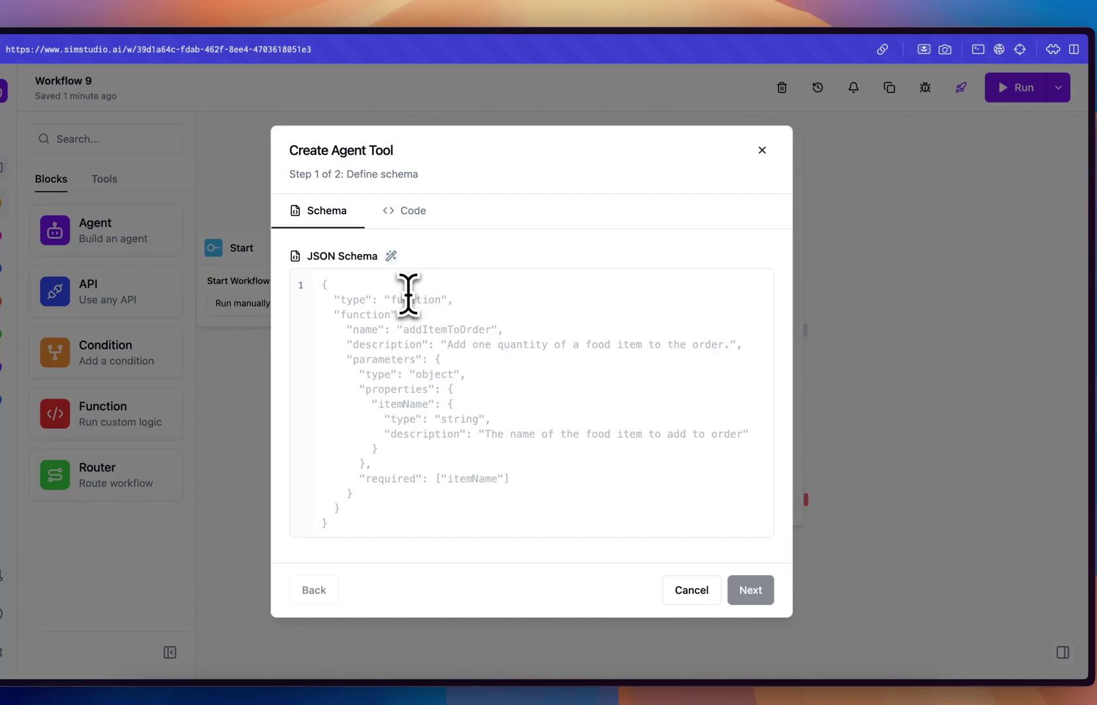
pyautogui.click(422, 216)
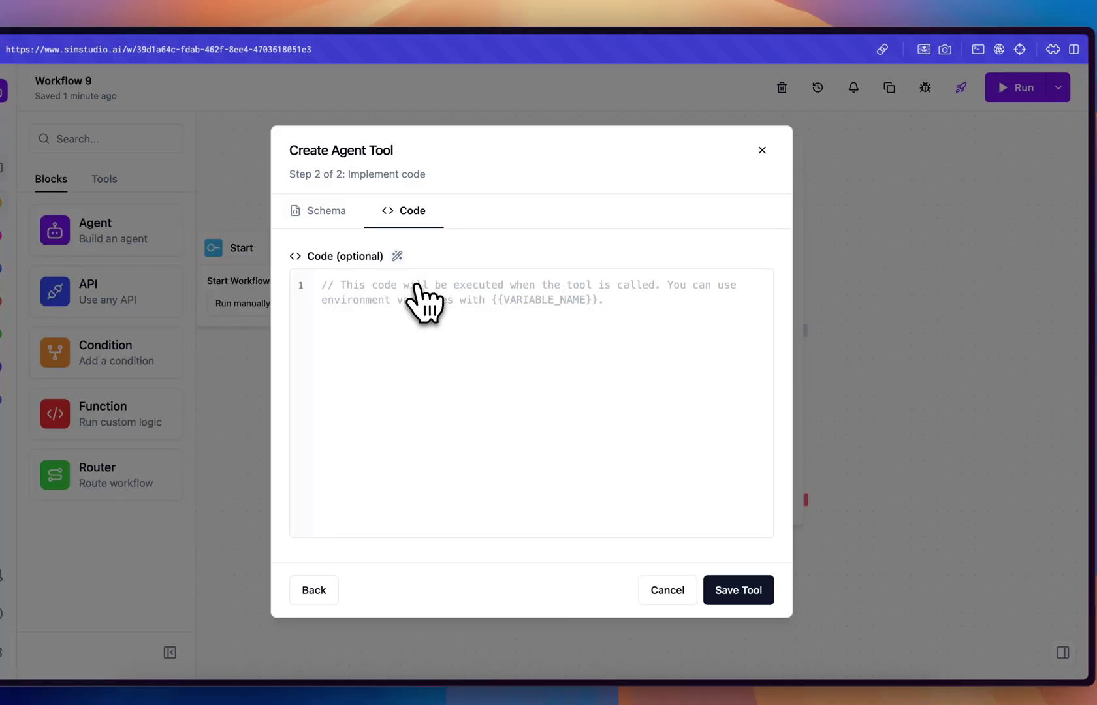
# - Close the tool creator and give Agent 1 the X tool set to Search Tweets with the connected account
pyautogui.click(762, 151)
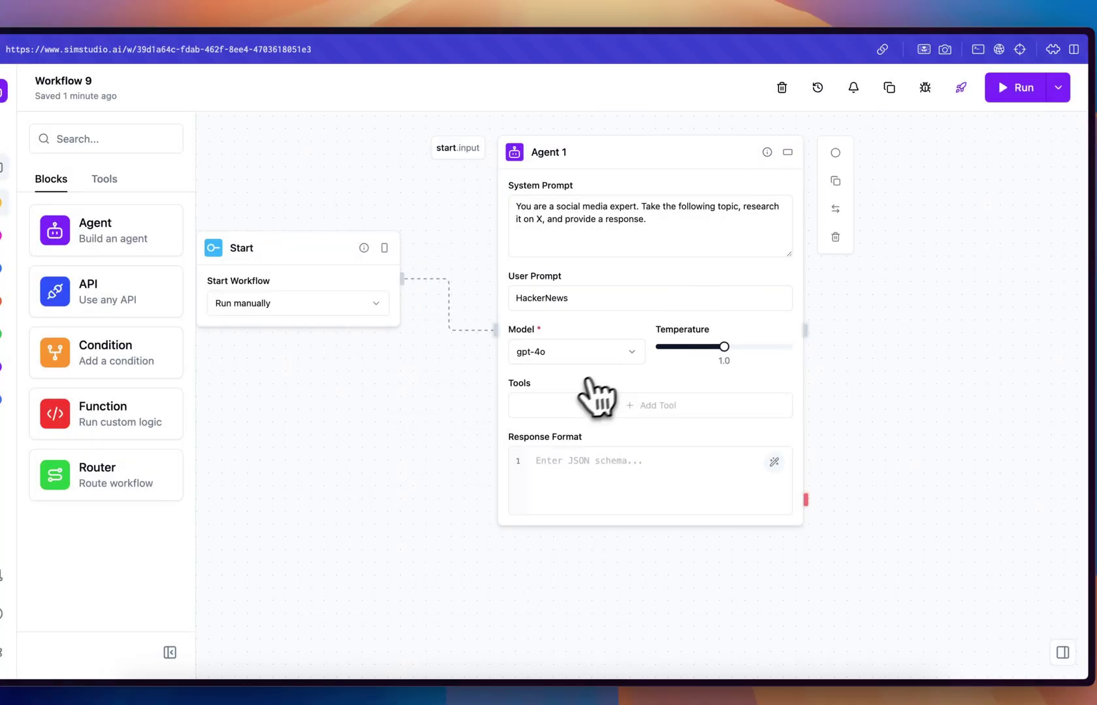
pyautogui.click(569, 406)
pyautogui.write('x')
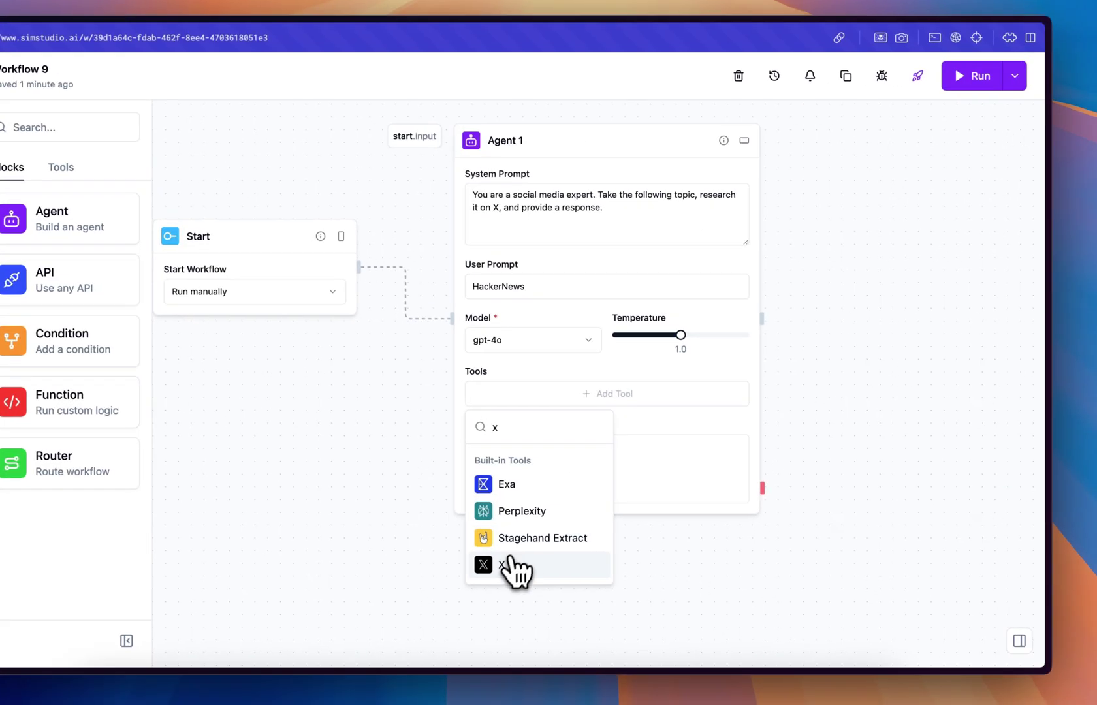
pyautogui.click(556, 578)
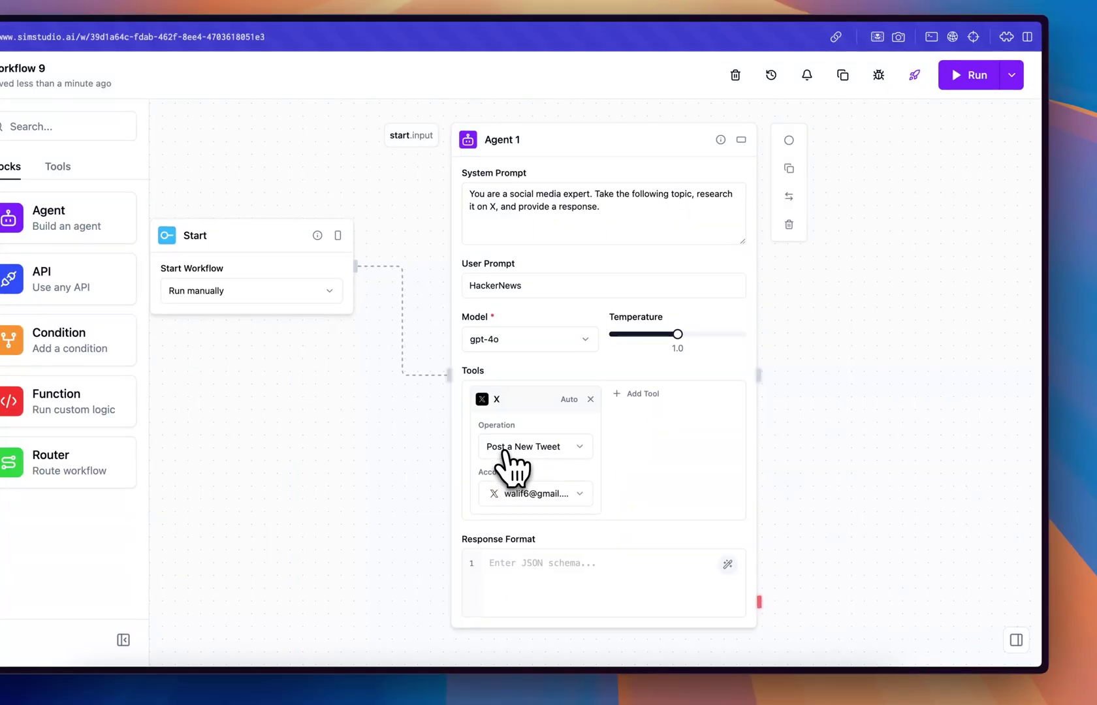
pyautogui.click(505, 450)
pyautogui.click(516, 524)
pyautogui.click(522, 494)
pyautogui.click(526, 556)
pyautogui.click(537, 399)
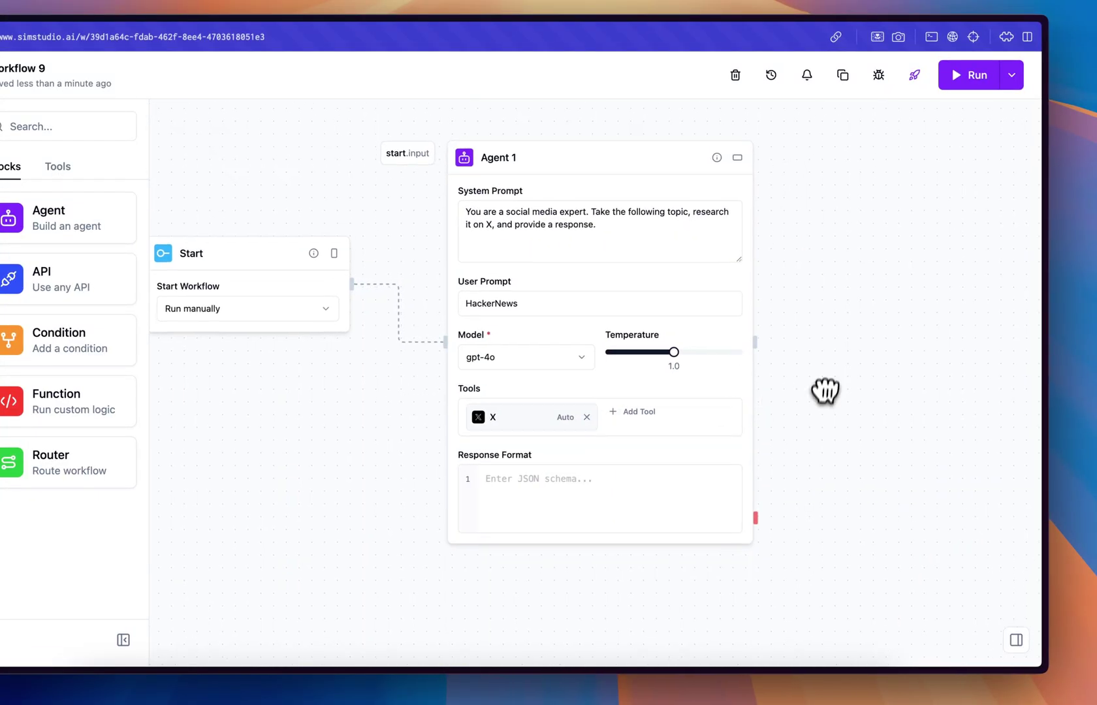
# - Run the workflow and widen the console to see Agent 1's output
pyautogui.scroll(-3, 822, 399)
pyautogui.scroll(-3, 821, 400)
pyautogui.moveTo(820, 399); pyautogui.dragTo(744, 460)
pyautogui.click(959, 83)
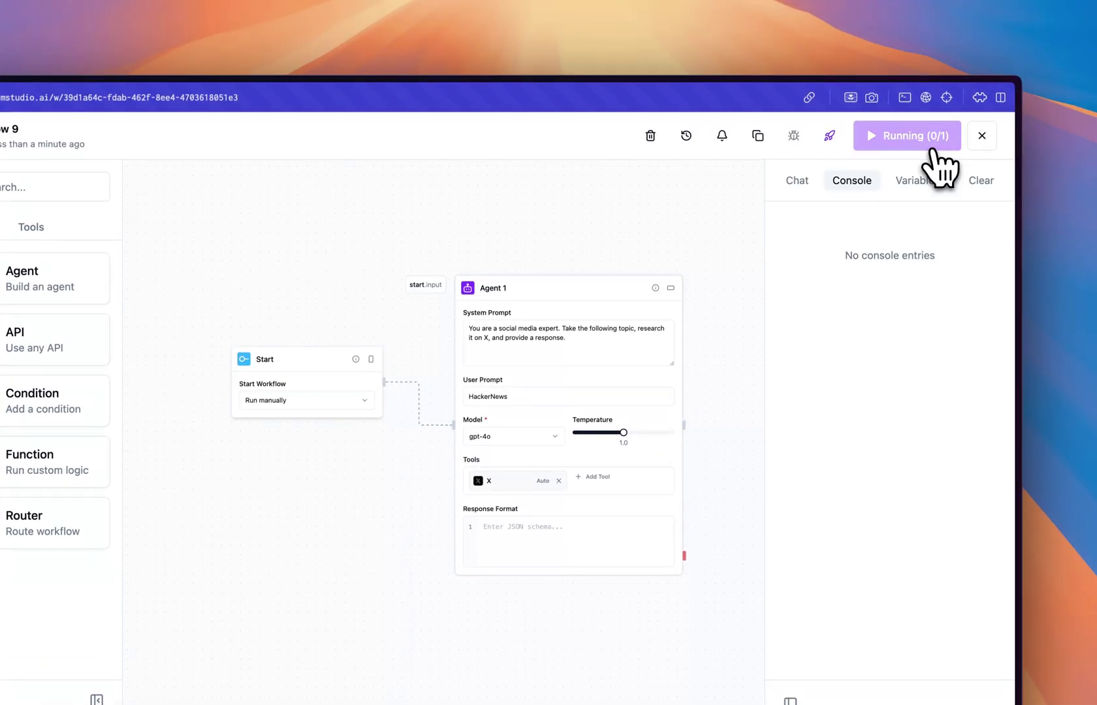
pyautogui.hscroll(2, 712, 331)
pyautogui.moveTo(758, 323); pyautogui.dragTo(676, 316)
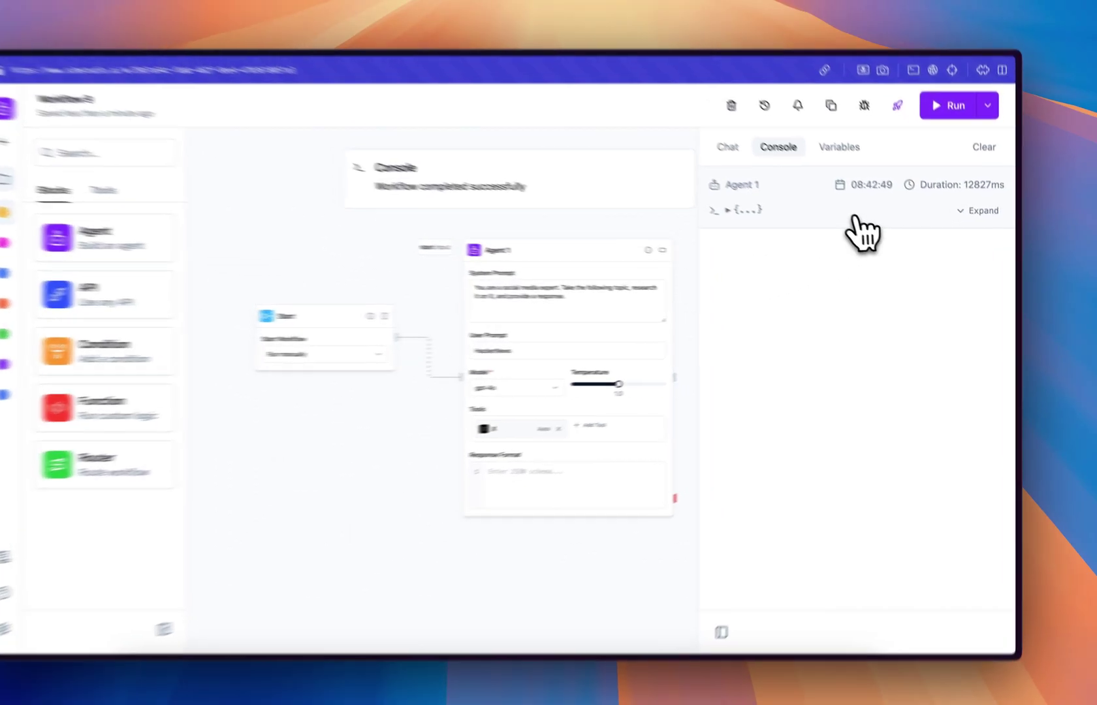
# - Expand the console output to show the full HackerNews response, token usage and x_search tool call
pyautogui.click(777, 221)
pyautogui.click(781, 243)
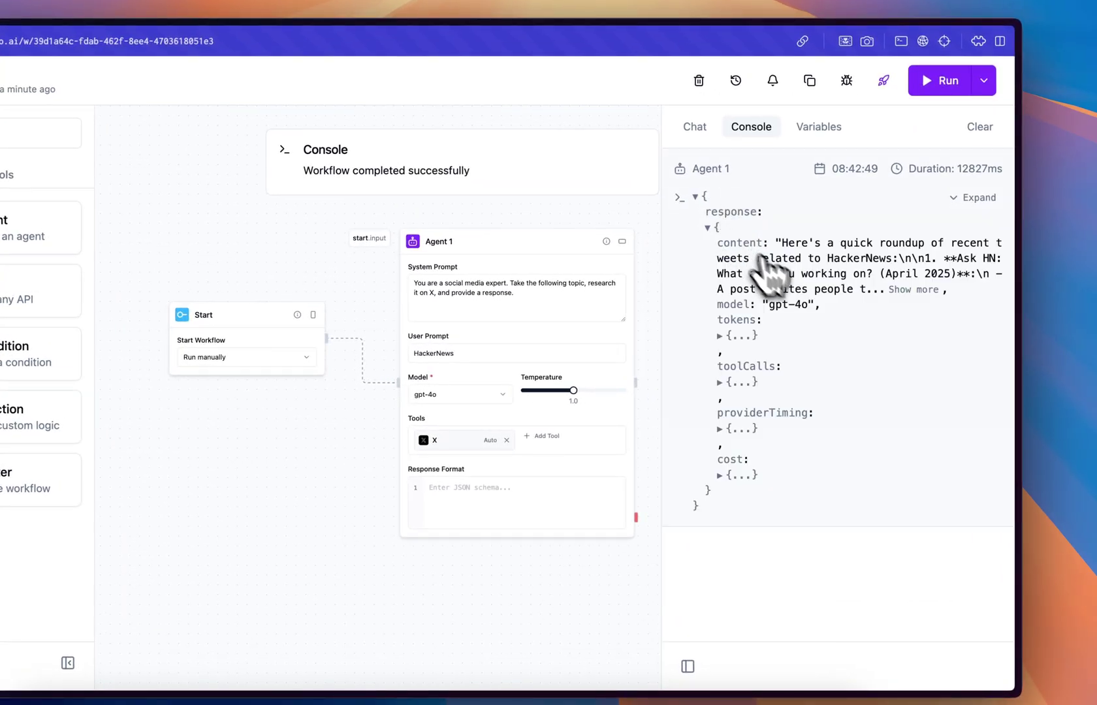
pyautogui.click(914, 289)
pyautogui.scroll(-10, 920, 307)
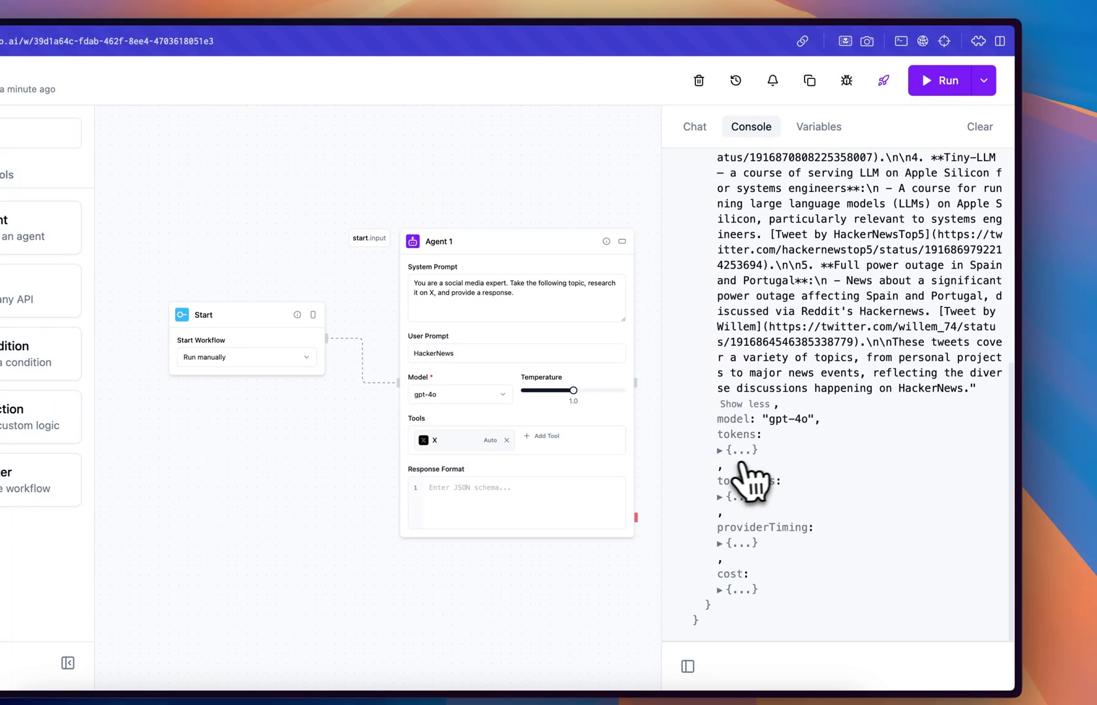
pyautogui.click(741, 460)
pyautogui.click(728, 497)
pyautogui.click(745, 452)
pyautogui.click(751, 466)
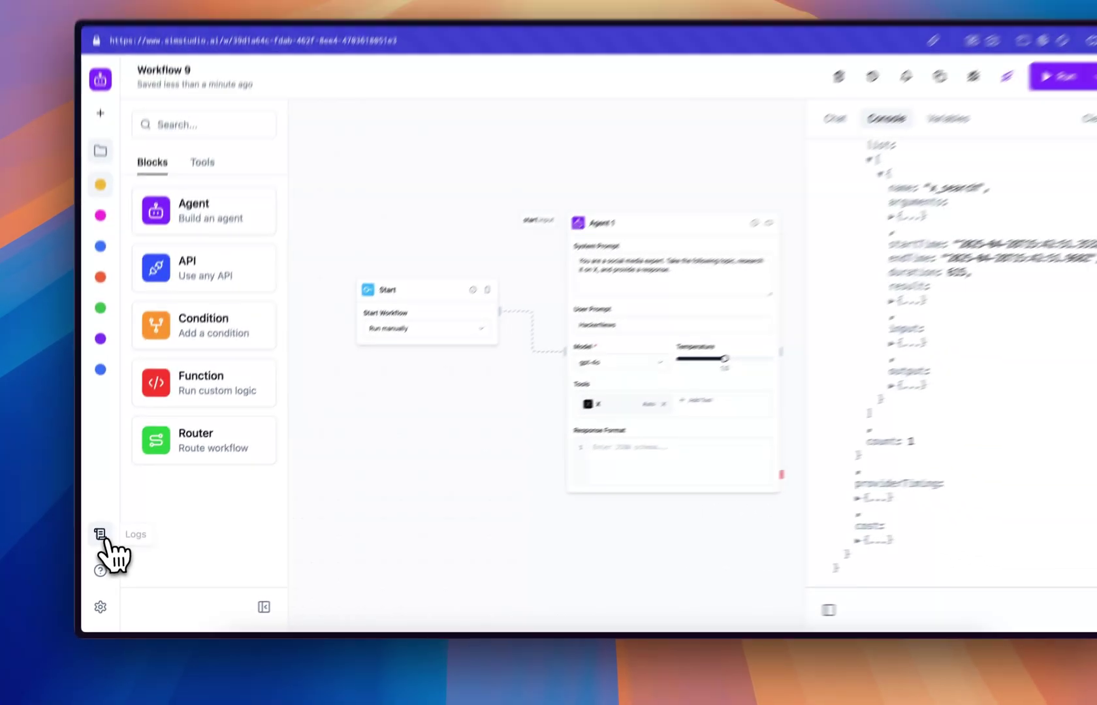
# - Go to the logs page and view the agent entry's details, including the expanded x_search call
pyautogui.click(98, 535)
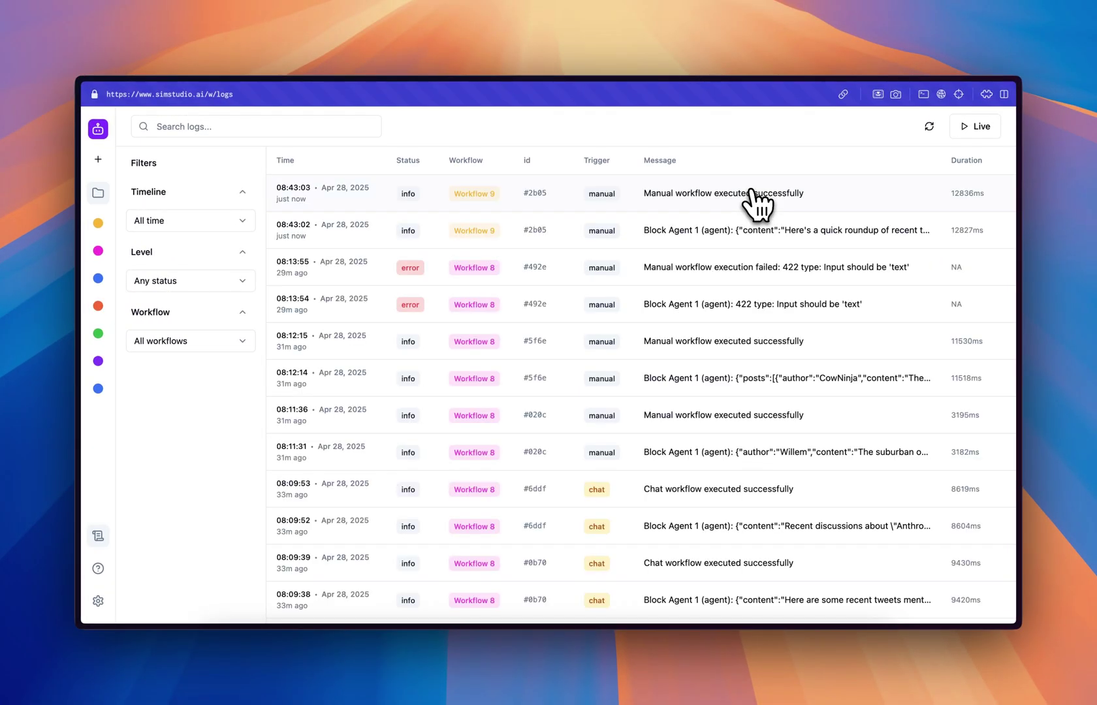
pyautogui.click(721, 232)
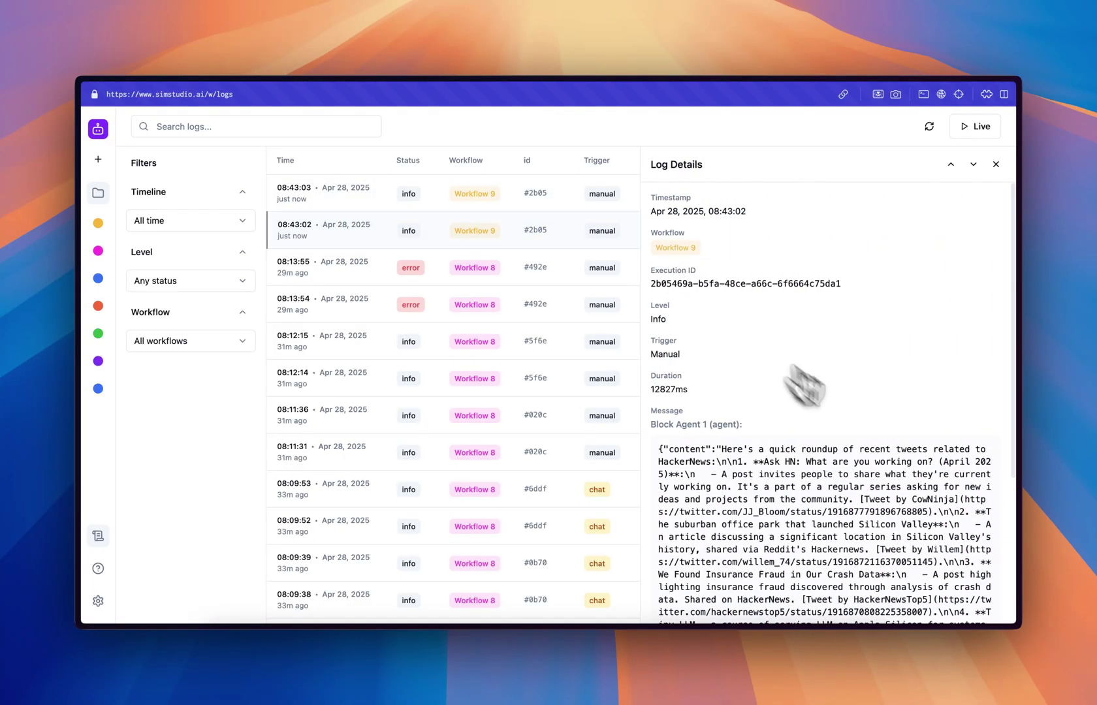
pyautogui.scroll(-5, 885, 444)
pyautogui.click(771, 594)
pyautogui.scroll(-3, 787, 460)
pyautogui.scroll(-5, 798, 392)
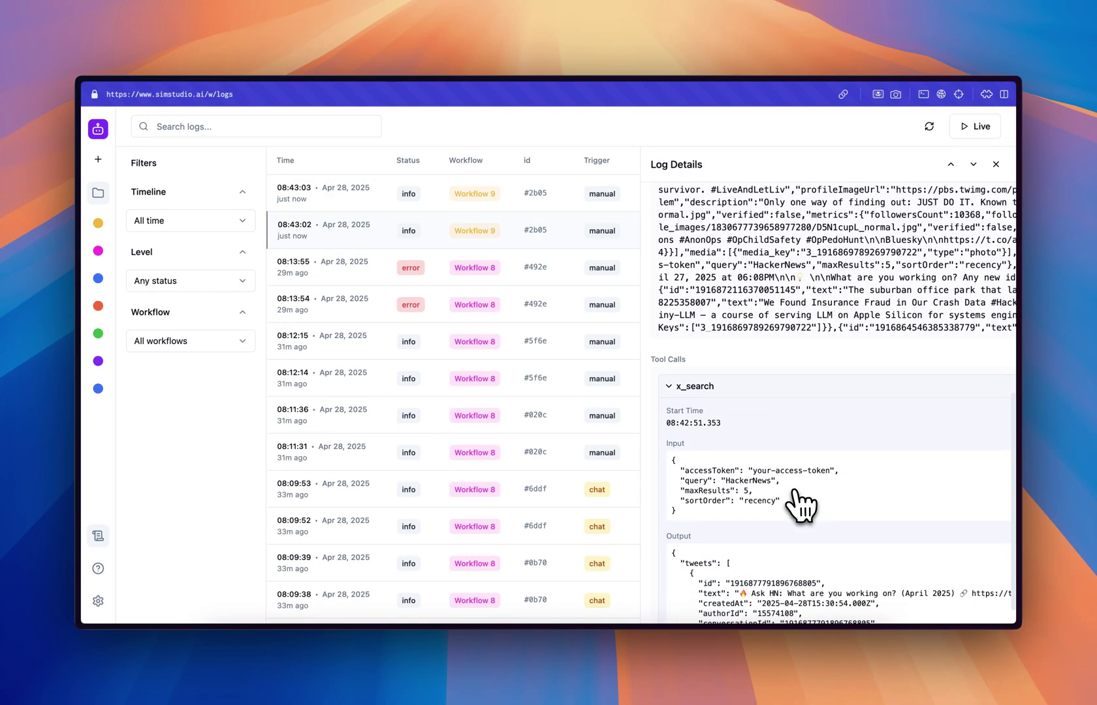
pyautogui.scroll(-10, 792, 549)
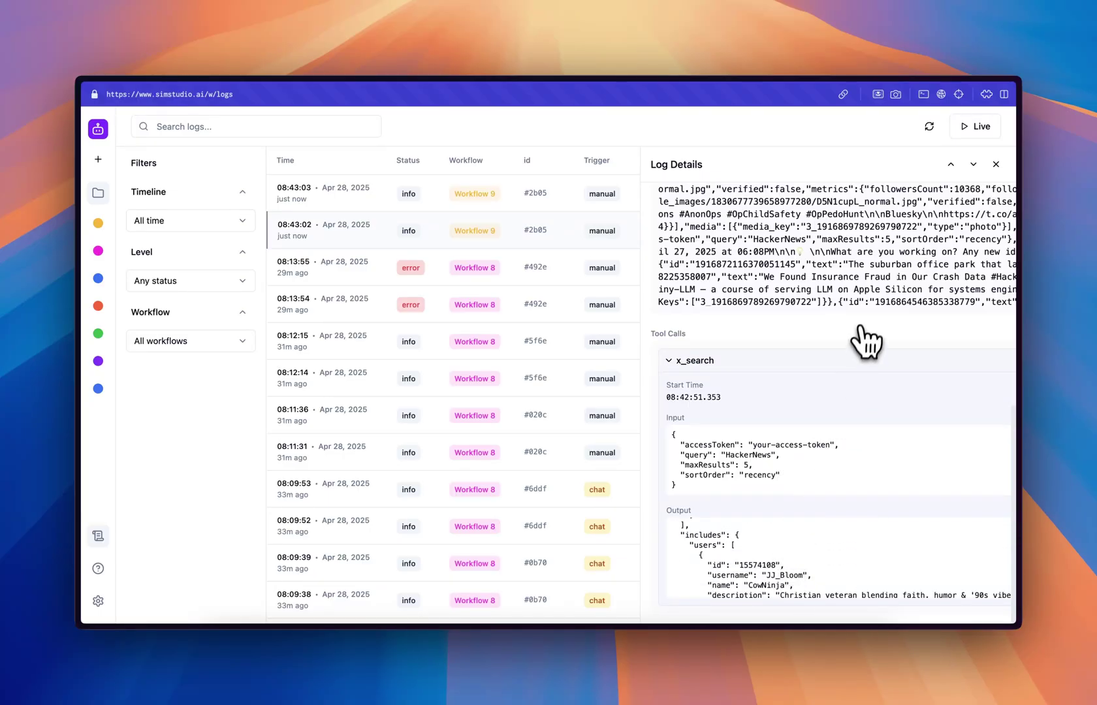
pyautogui.scroll(10, 868, 340)
# - View the workflow completion entry's Agent 1 trace spans and $0.016 total cost
pyautogui.click(951, 164)
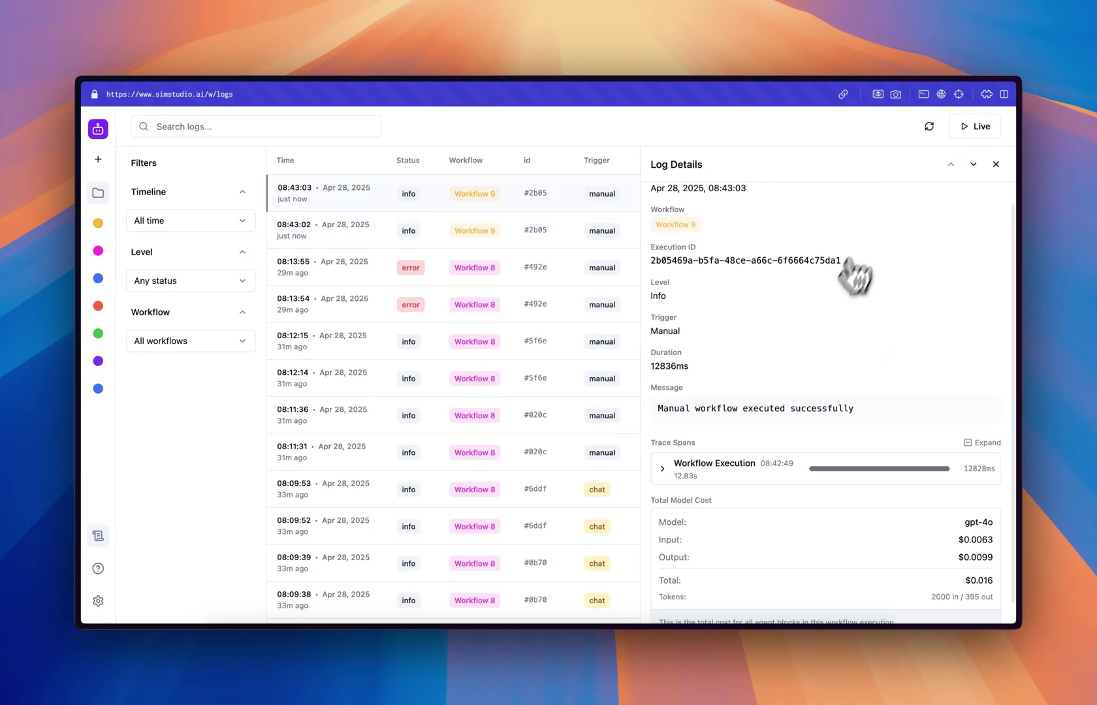
pyautogui.scroll(-1, 829, 327)
pyautogui.click(693, 444)
pyautogui.click(800, 473)
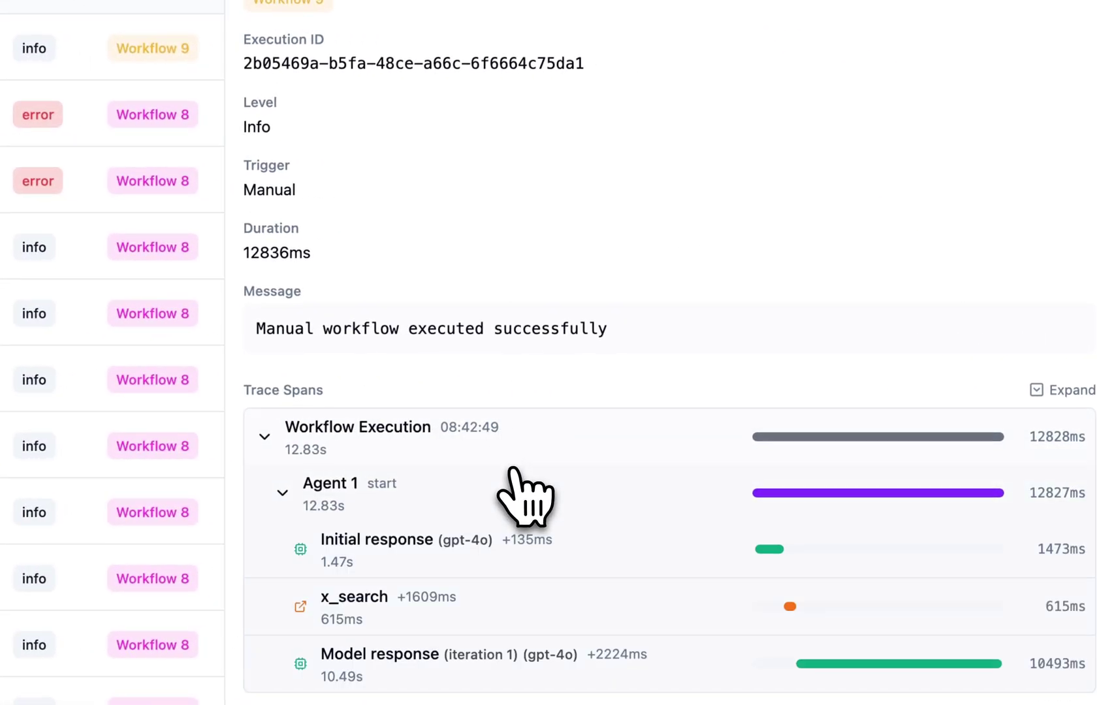
pyautogui.scroll(-3, 516, 477)
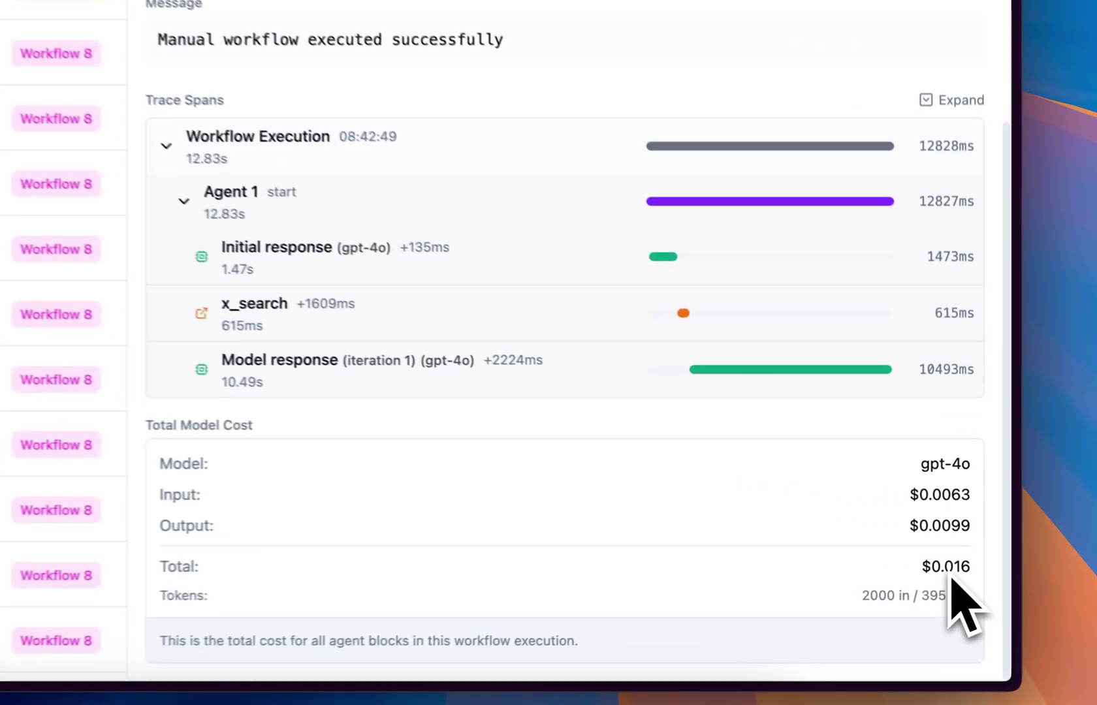
# - Return to the Workflow 9 editor, then add and delete trial API and Condition blocks
pyautogui.click(973, 0)
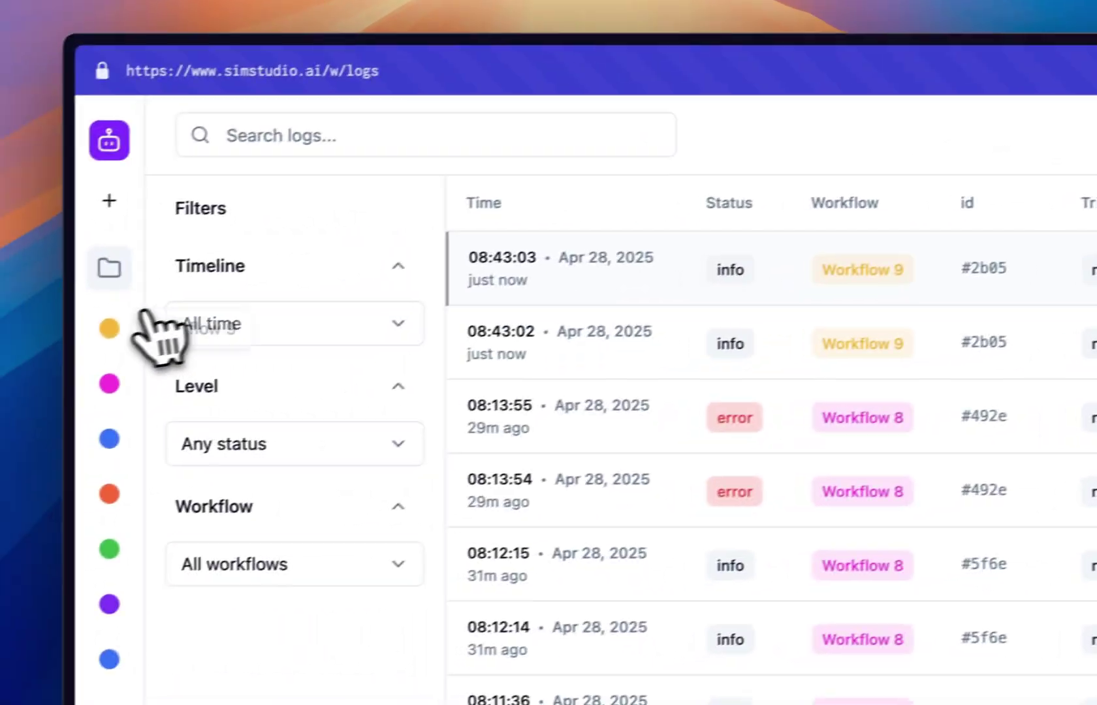
pyautogui.click(140, 316)
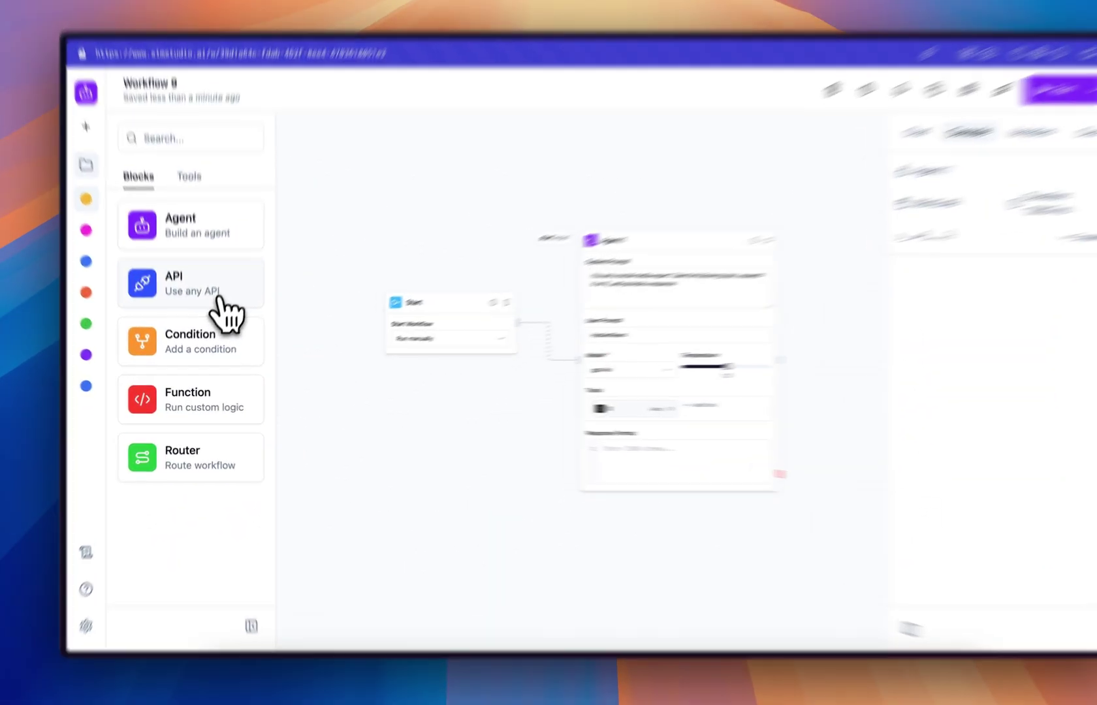
pyautogui.moveTo(222, 320); pyautogui.dragTo(425, 402)
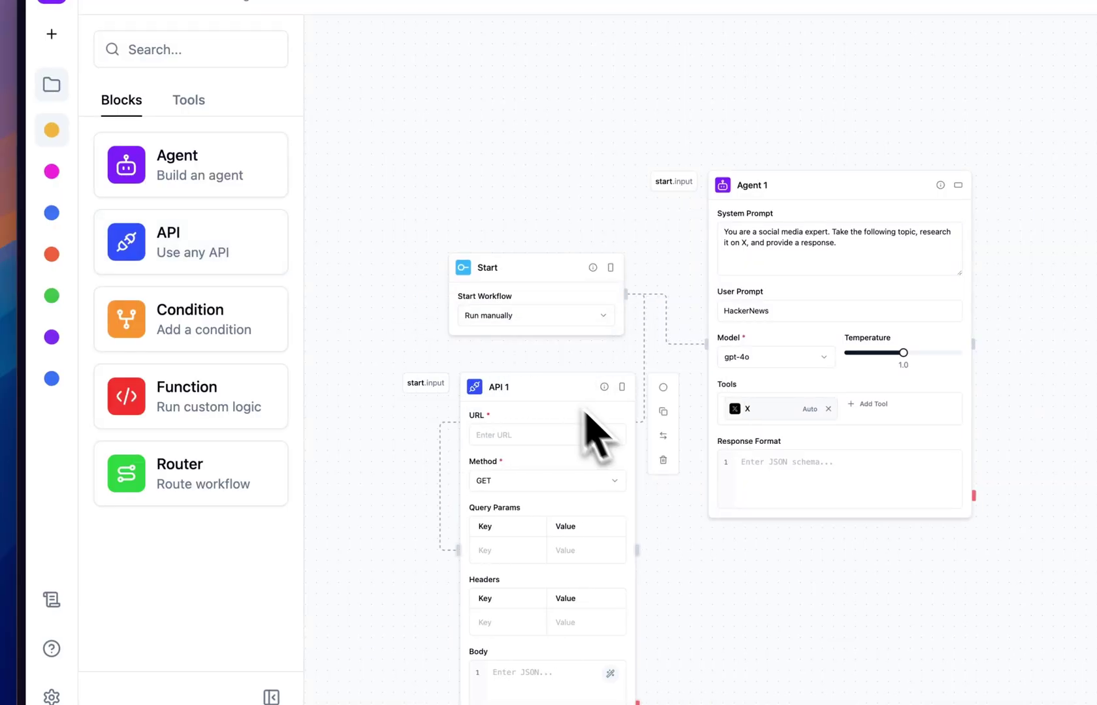
pyautogui.click(667, 464)
pyautogui.moveTo(215, 320); pyautogui.dragTo(548, 429)
pyautogui.moveTo(640, 417); pyautogui.dragTo(601, 415)
pyautogui.click(699, 487)
# - Add and remove a Function block, then place a Router 1 block connected to Start
pyautogui.moveTo(330, 444); pyautogui.dragTo(489, 421)
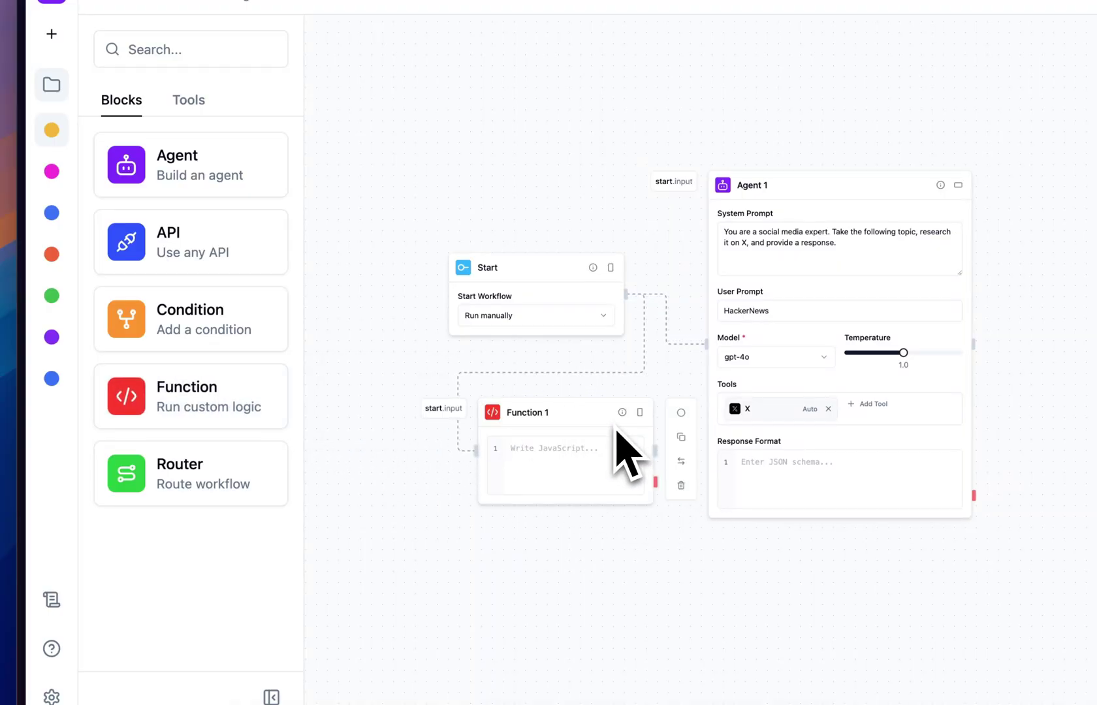
pyautogui.click(679, 485)
pyautogui.moveTo(242, 469); pyautogui.dragTo(544, 401)
pyautogui.moveTo(546, 357); pyautogui.dragTo(550, 357)
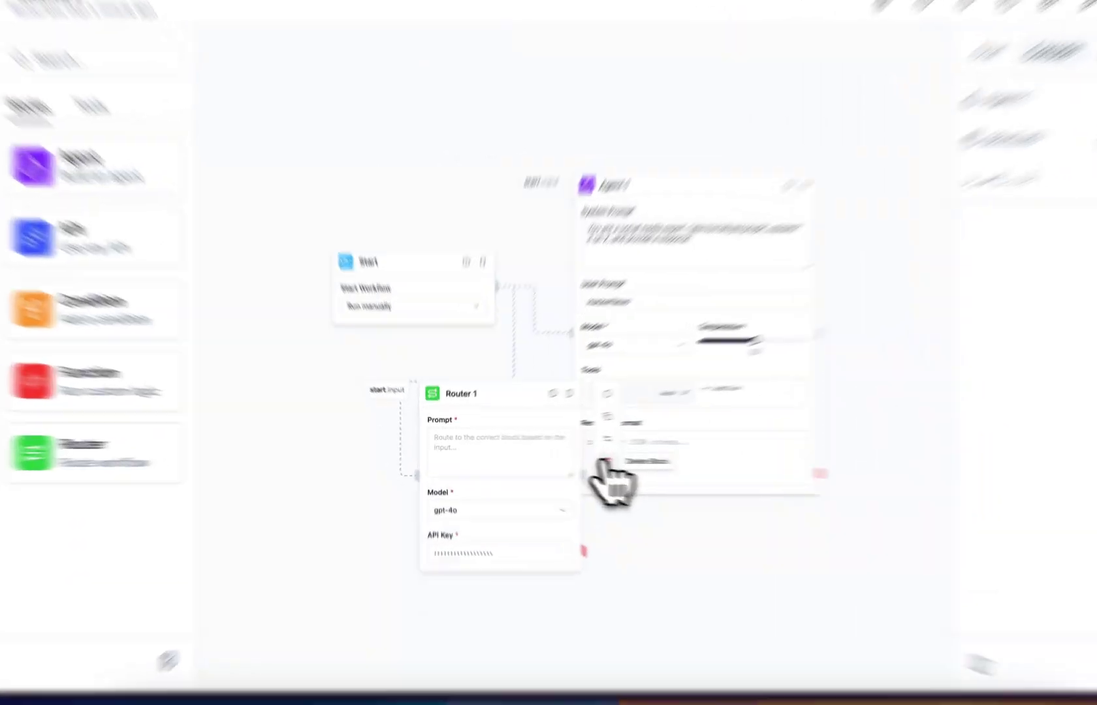
# - Delete Router 1 and try the On webhook call trigger with the Generic provider
pyautogui.click(559, 458)
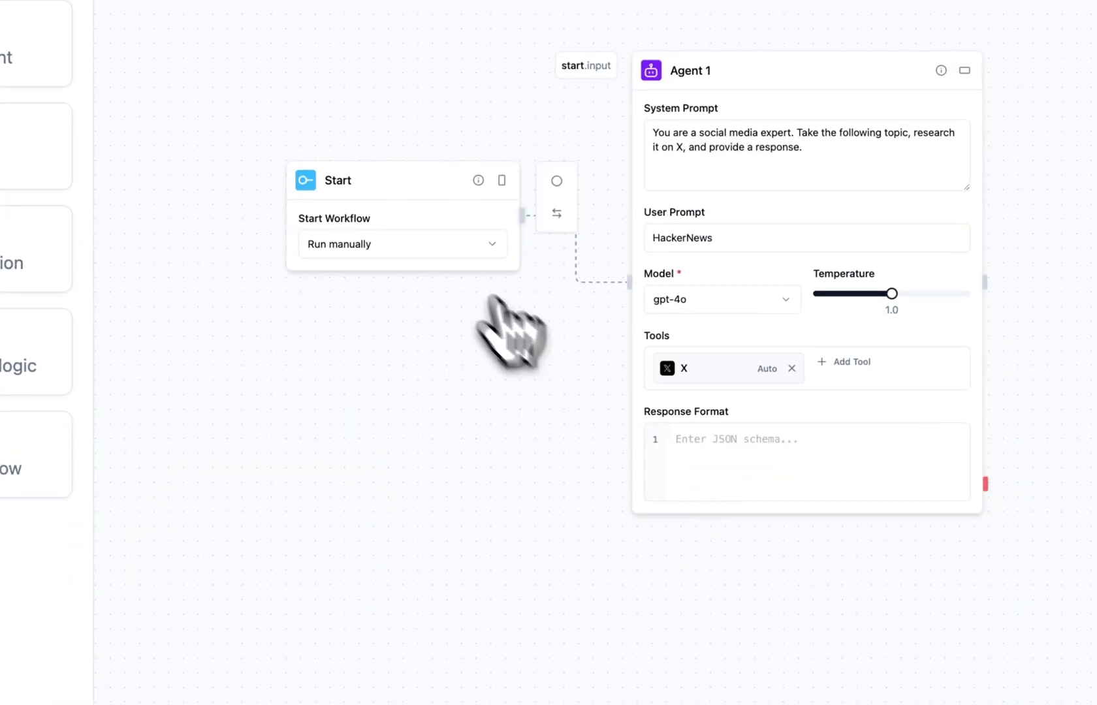
pyautogui.click(438, 248)
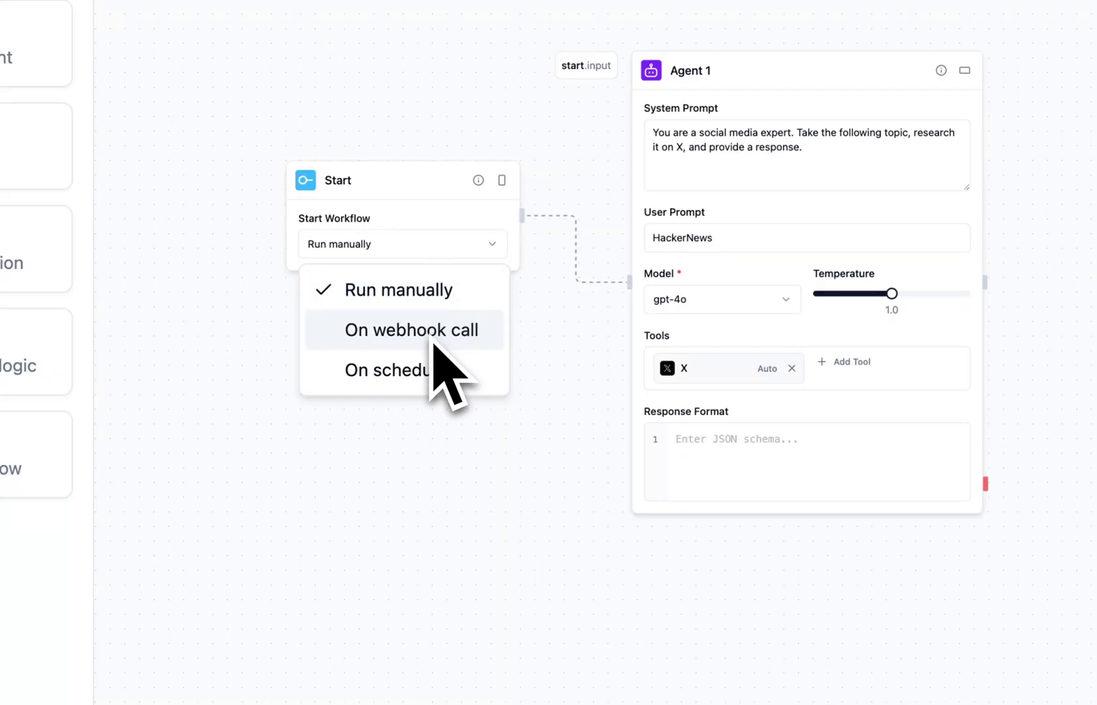
pyautogui.click(433, 333)
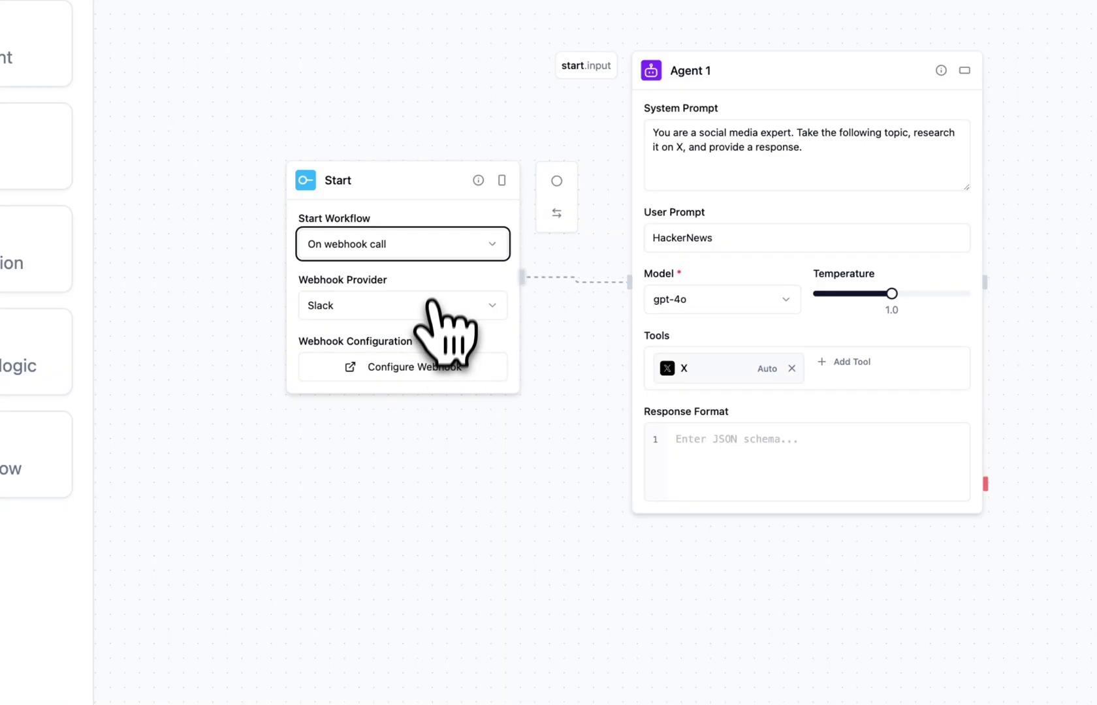
pyautogui.click(429, 306)
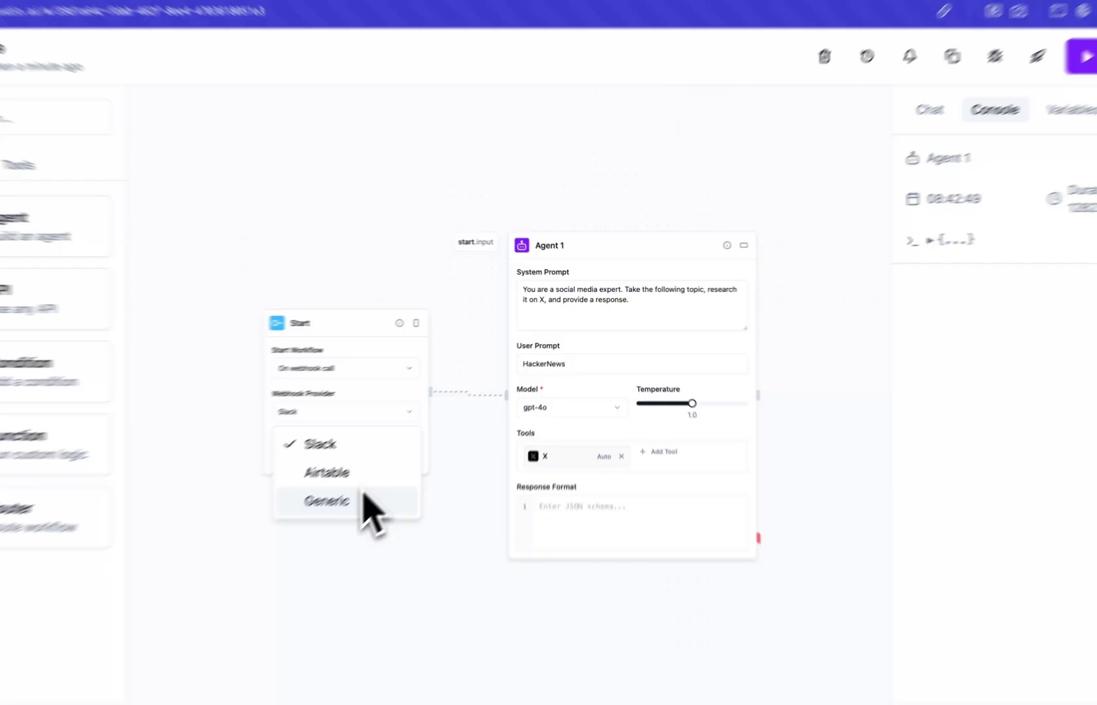
pyautogui.click(429, 441)
pyautogui.click(334, 428)
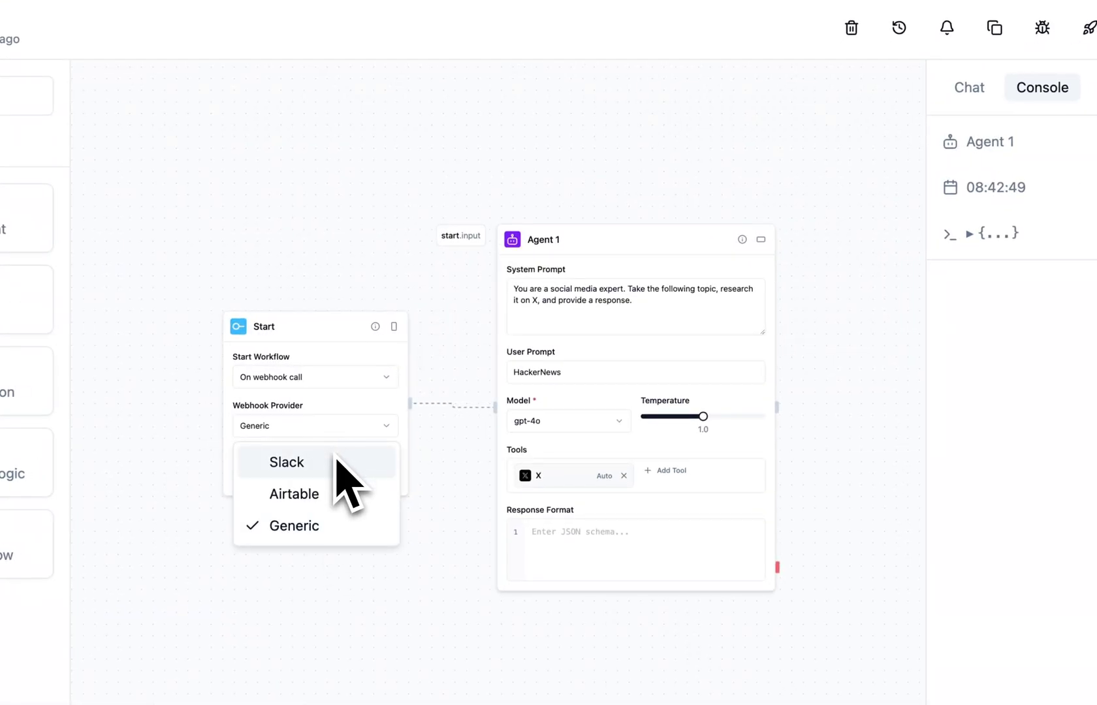
# - Try the On schedule trigger unsaved, set Start back to Run manually, and show the Chat panel
pyautogui.click(341, 379)
pyautogui.click(339, 483)
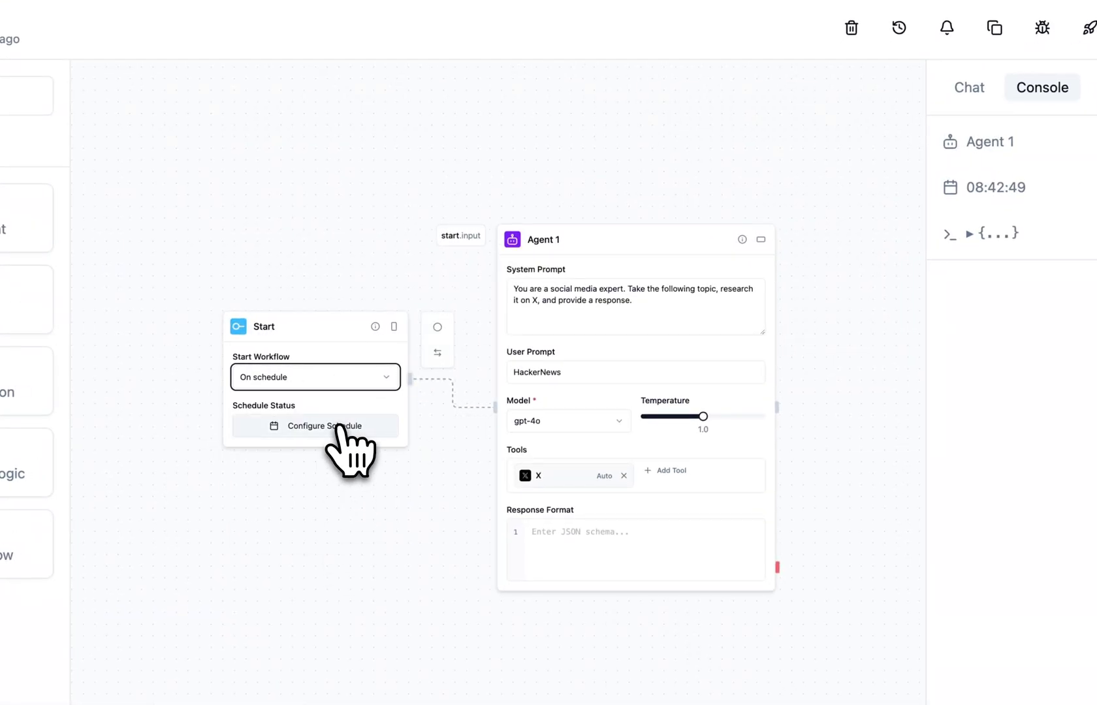
pyautogui.click(339, 426)
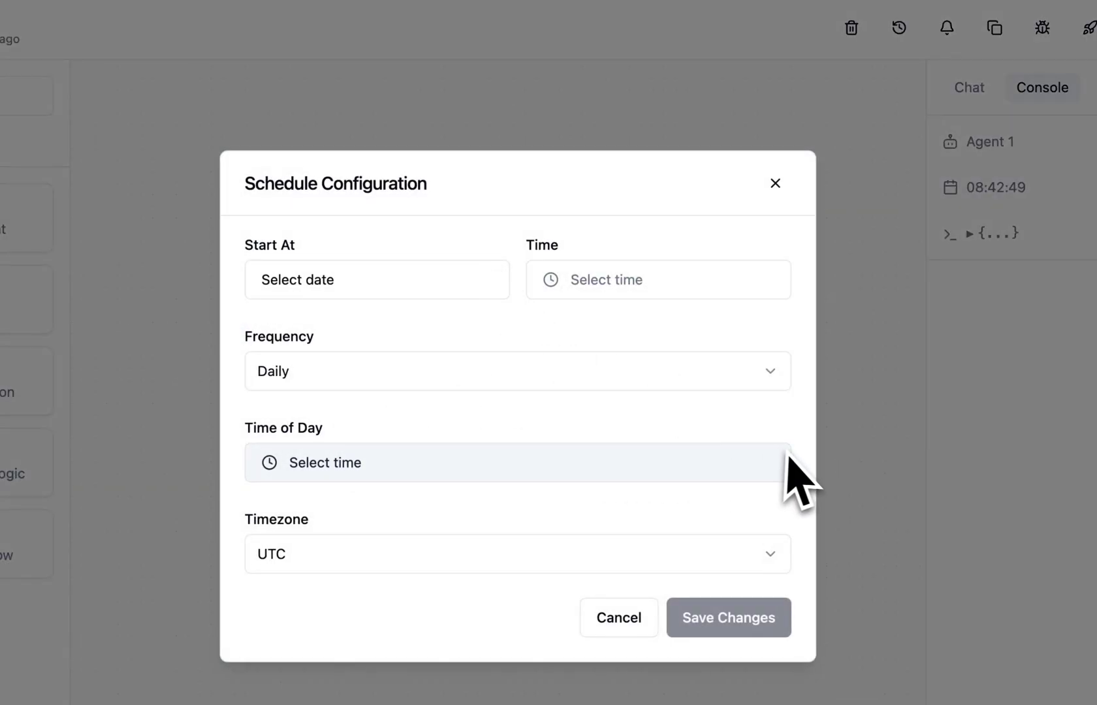
pyautogui.click(774, 382)
pyautogui.press('Escape')
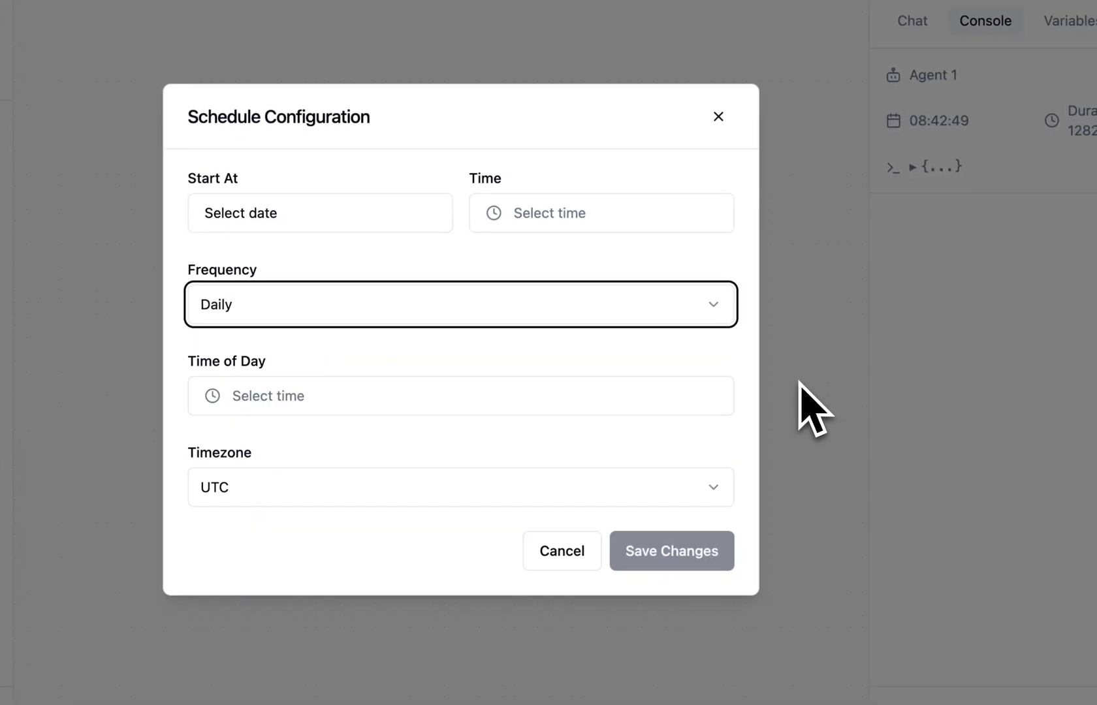
pyautogui.press('Escape')
pyautogui.click(330, 311)
pyautogui.click(281, 348)
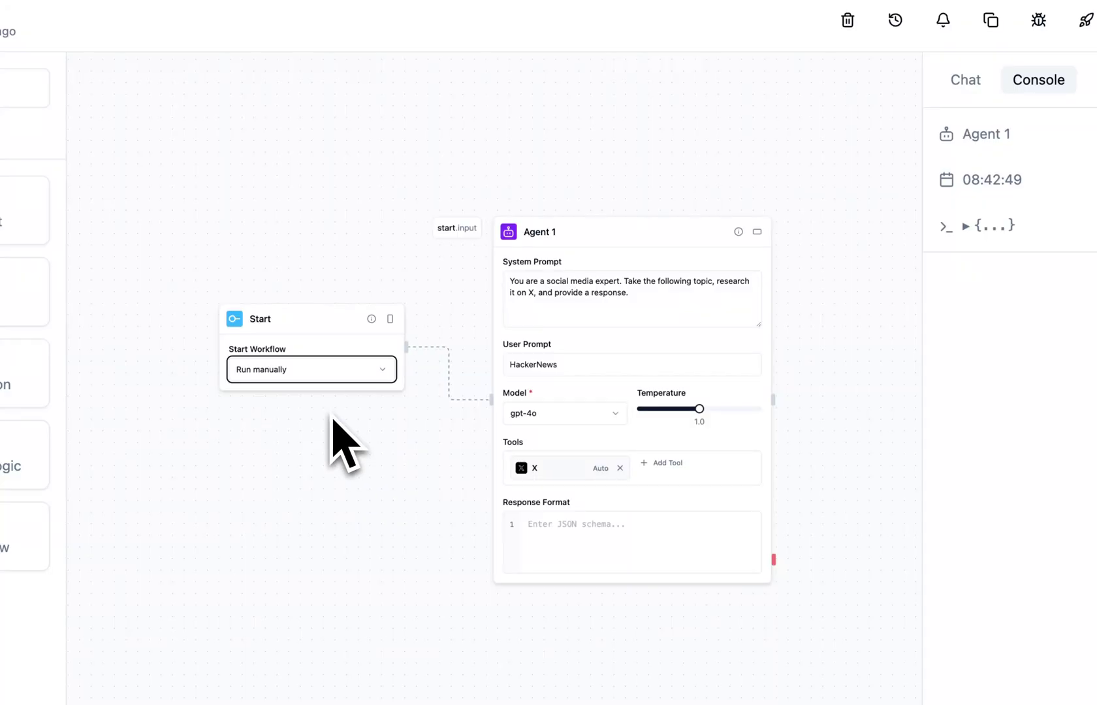
pyautogui.click(965, 79)
# - Set Agent 1's user prompt to the <start.response.input> reference
pyautogui.click(467, 302)
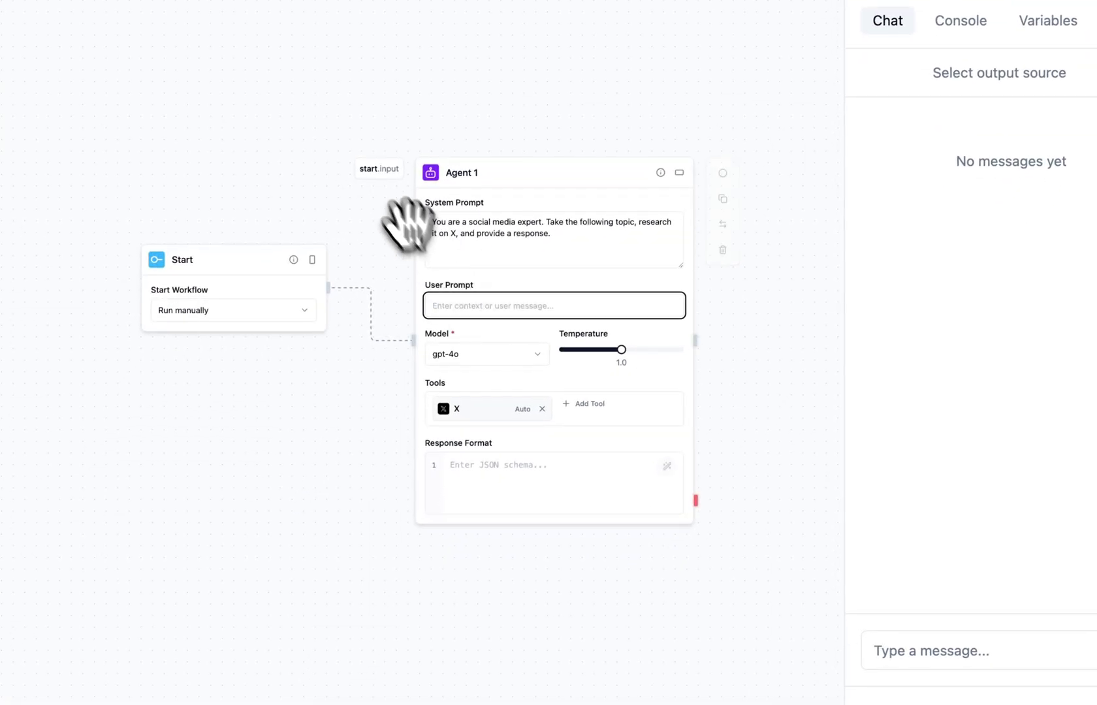
pyautogui.moveTo(379, 169); pyautogui.dragTo(450, 306)
pyautogui.click(459, 345)
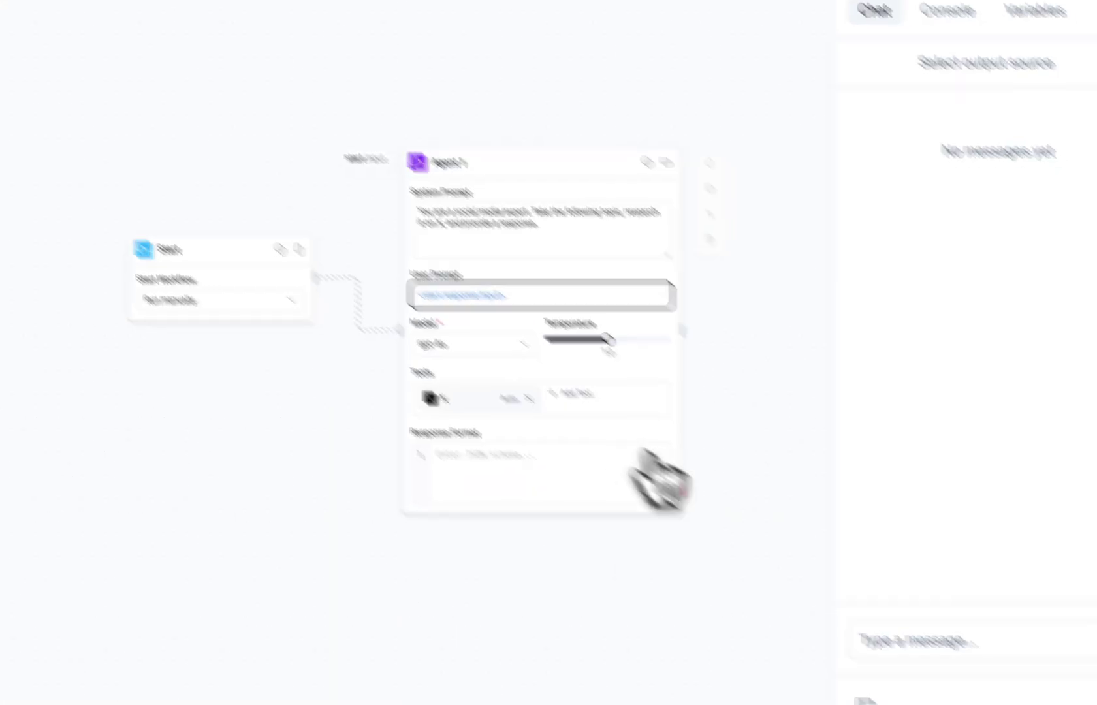
# - Send 'openAI' in the chat, choose agent1.response.content as output, and read the X discussions reply
pyautogui.click(926, 650)
pyautogui.write('openAI')
pyautogui.press('Return')
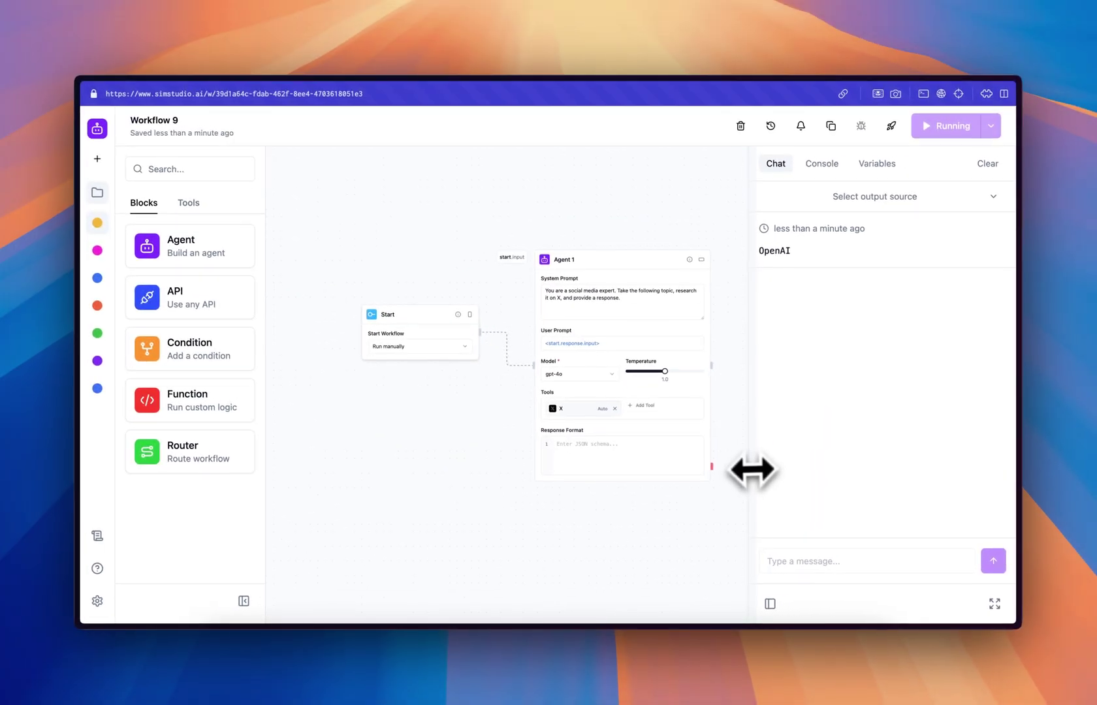
pyautogui.hscroll(3, 698, 496)
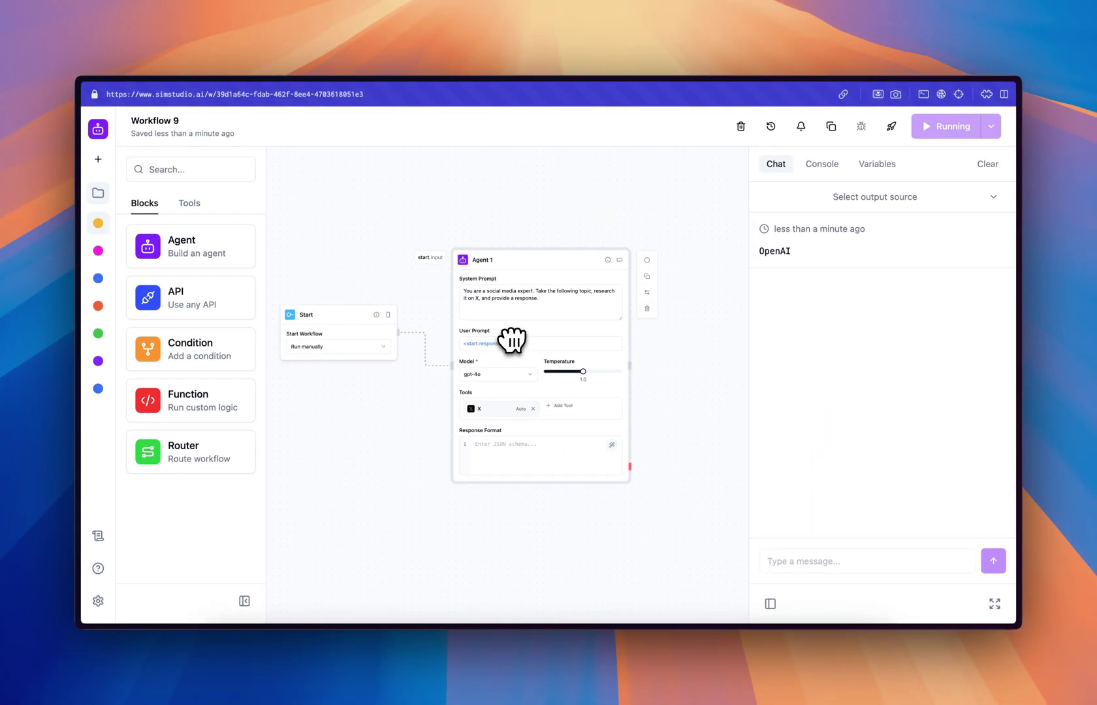
pyautogui.click(839, 202)
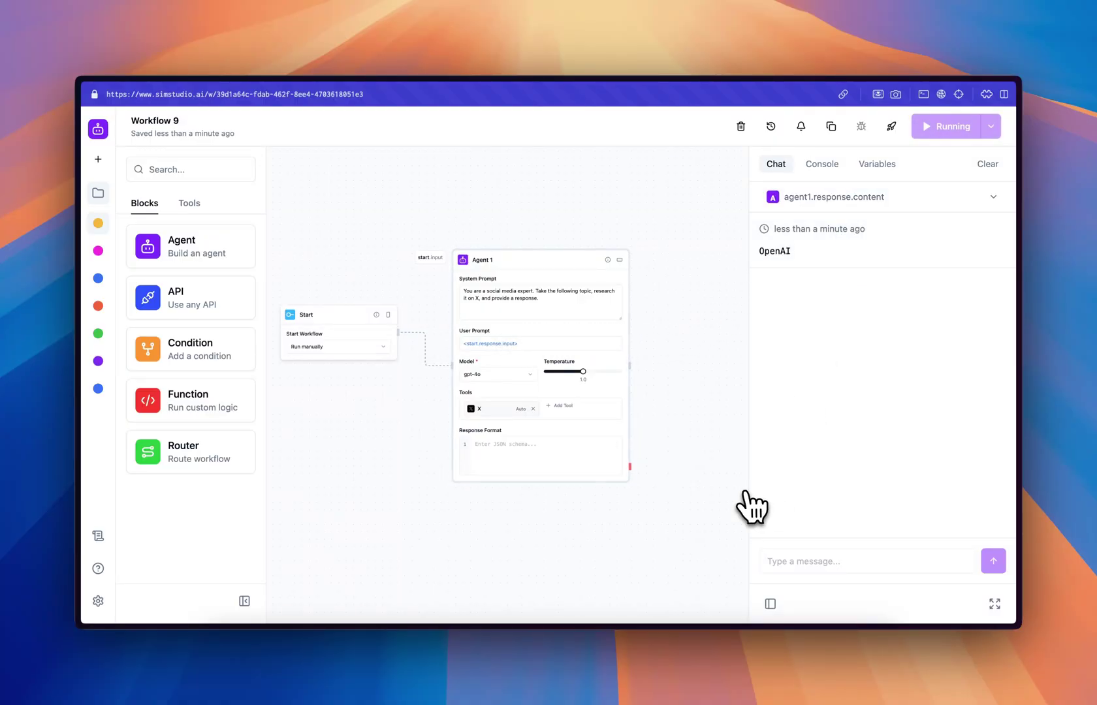
pyautogui.moveTo(751, 506); pyautogui.dragTo(667, 494)
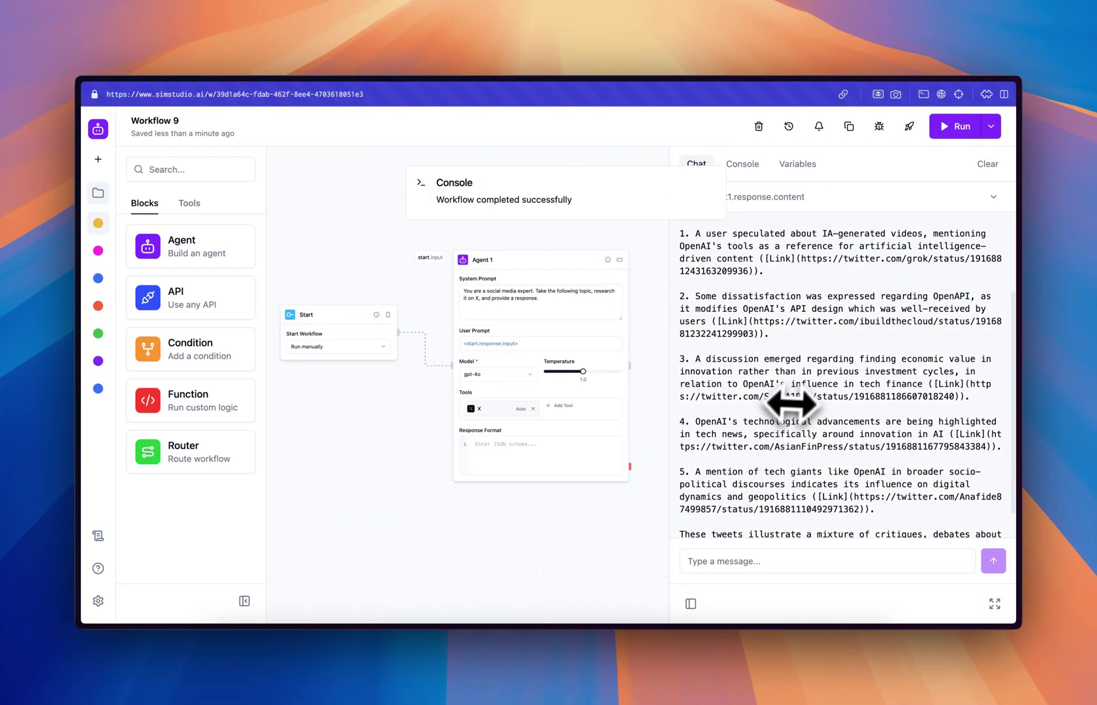
pyautogui.scroll(3, 792, 403)
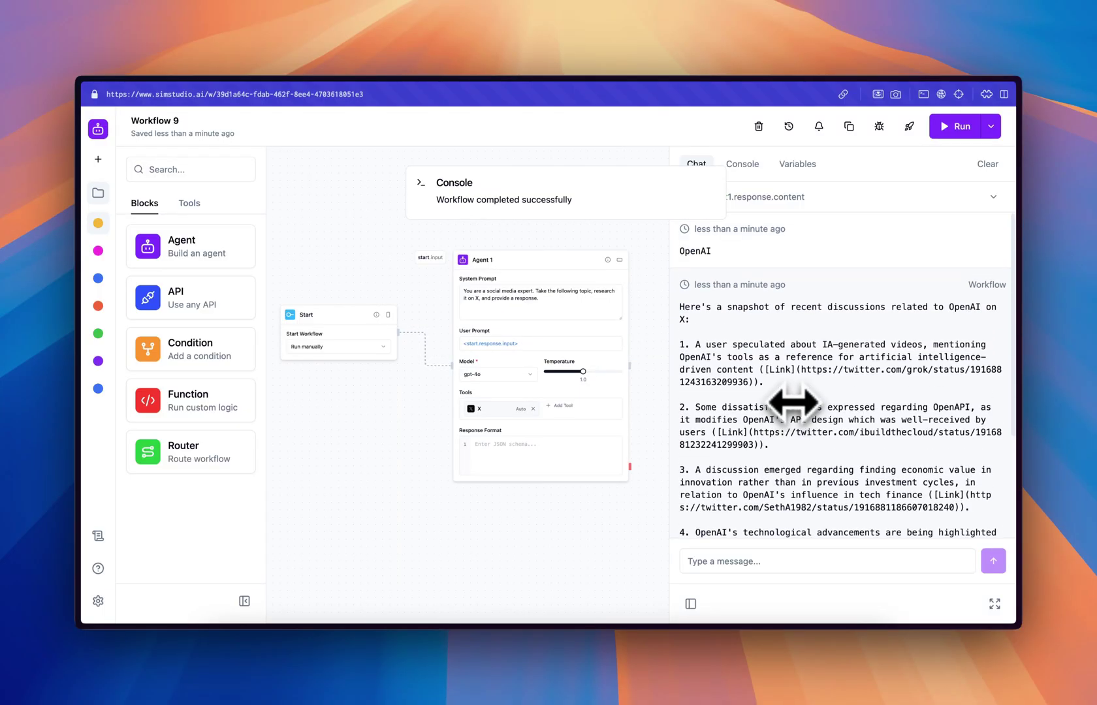
pyautogui.scroll(-3, 793, 402)
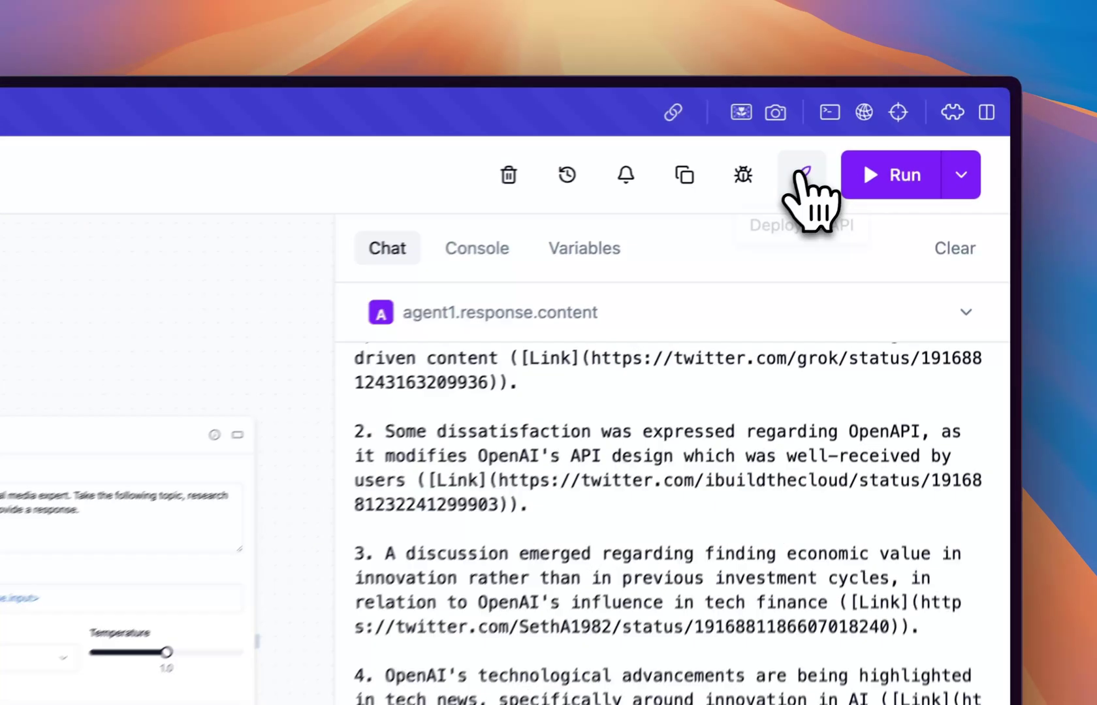
# - Deploy Workflow 9 as an API using the Default API Key
pyautogui.click(910, 127)
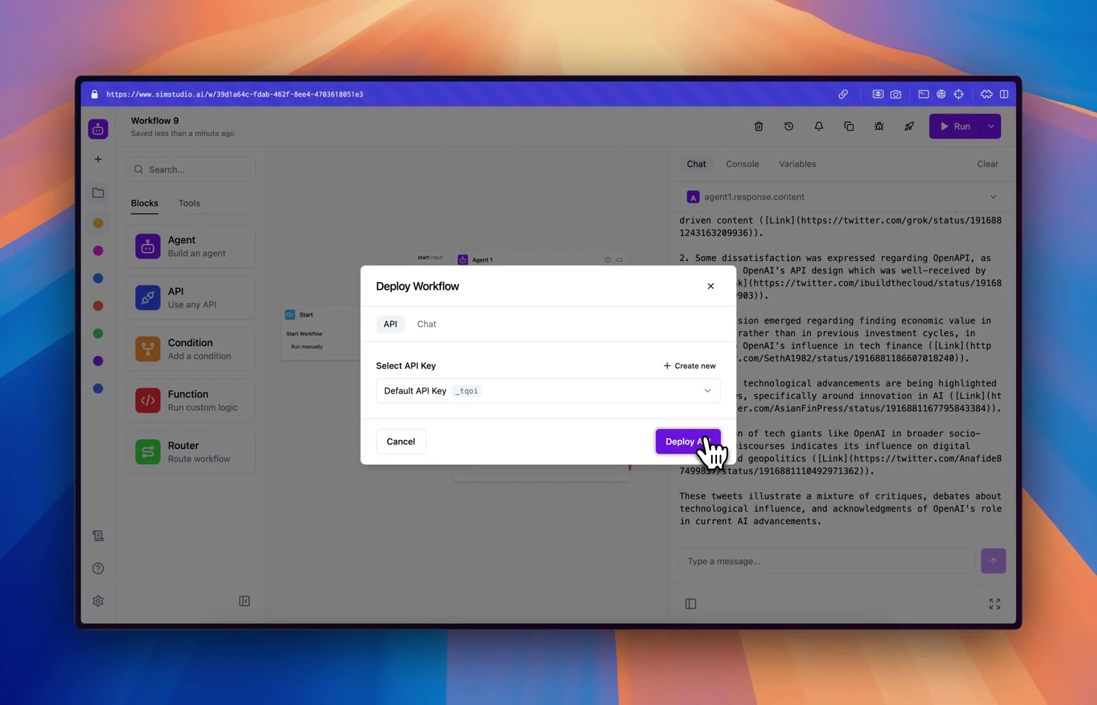
pyautogui.click(706, 440)
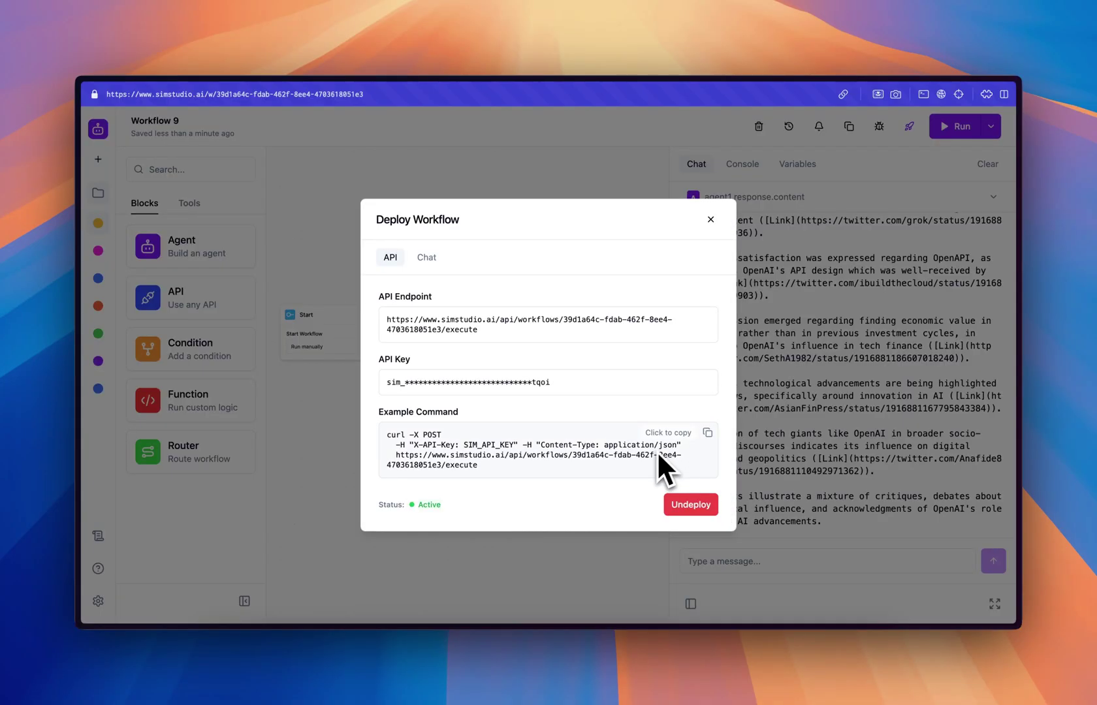
# - Start a chat deployment with subdomain, title and description all set to 'hn'
pyautogui.press('Escape')
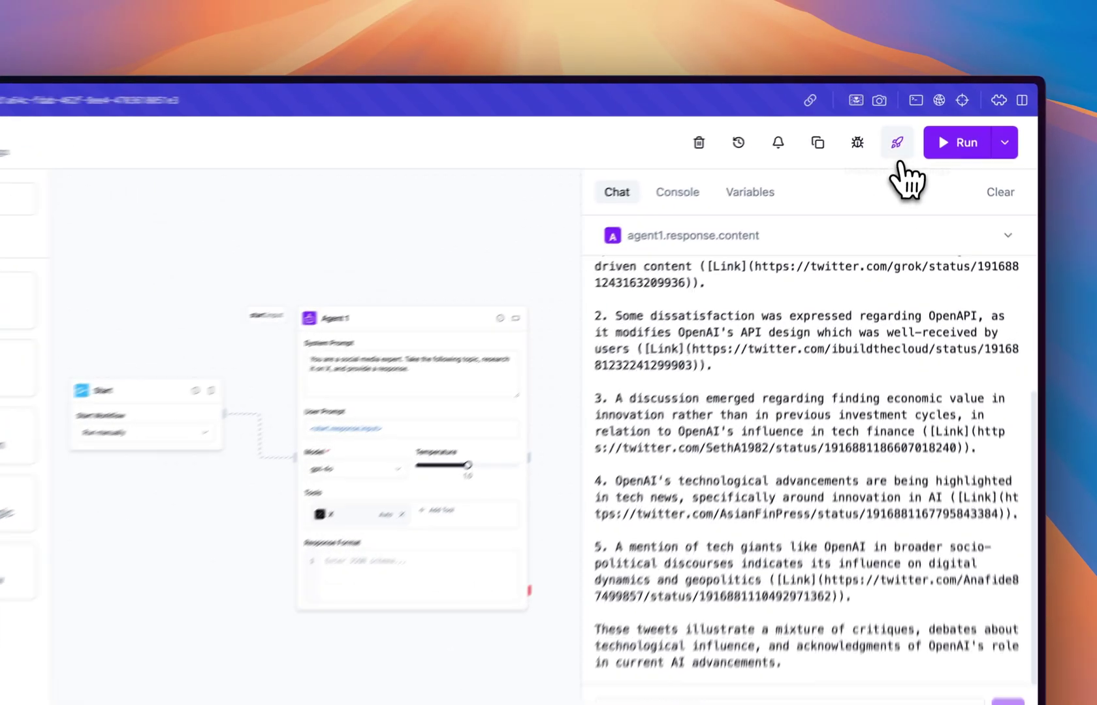
pyautogui.click(909, 126)
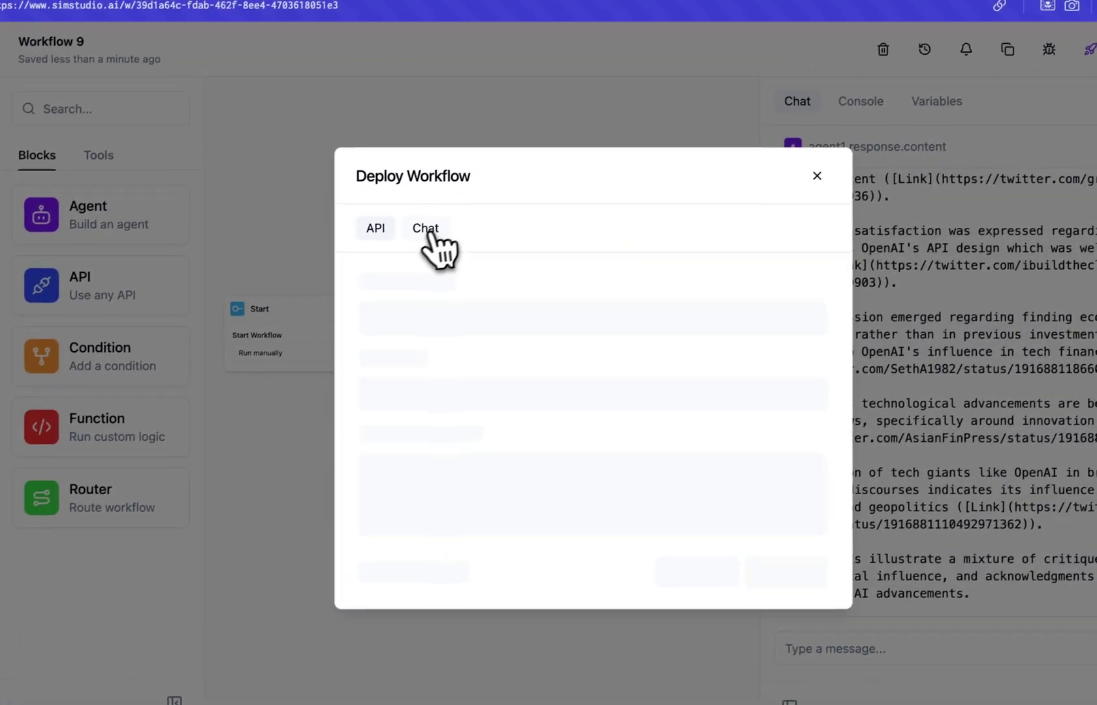
pyautogui.click(427, 230)
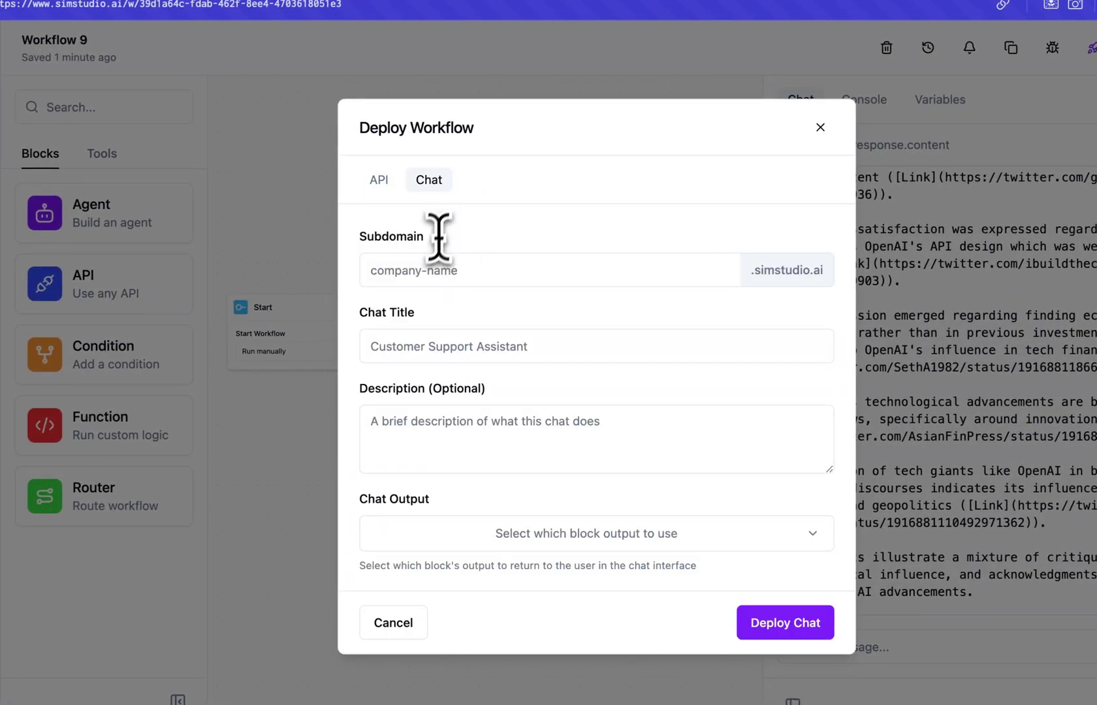
pyautogui.click(423, 271)
pyautogui.write('hn')
pyautogui.press('Tab')
pyautogui.write('hn')
pyautogui.press('Tab')
pyautogui.write('hn')
# - Set the chat output to agent1.response.content with Public Access, and deploy the chat
pyautogui.scroll(-3, 489, 483)
pyautogui.click(516, 369)
pyautogui.click(516, 422)
pyautogui.scroll(-2, 516, 431)
pyautogui.scroll(-1, 516, 449)
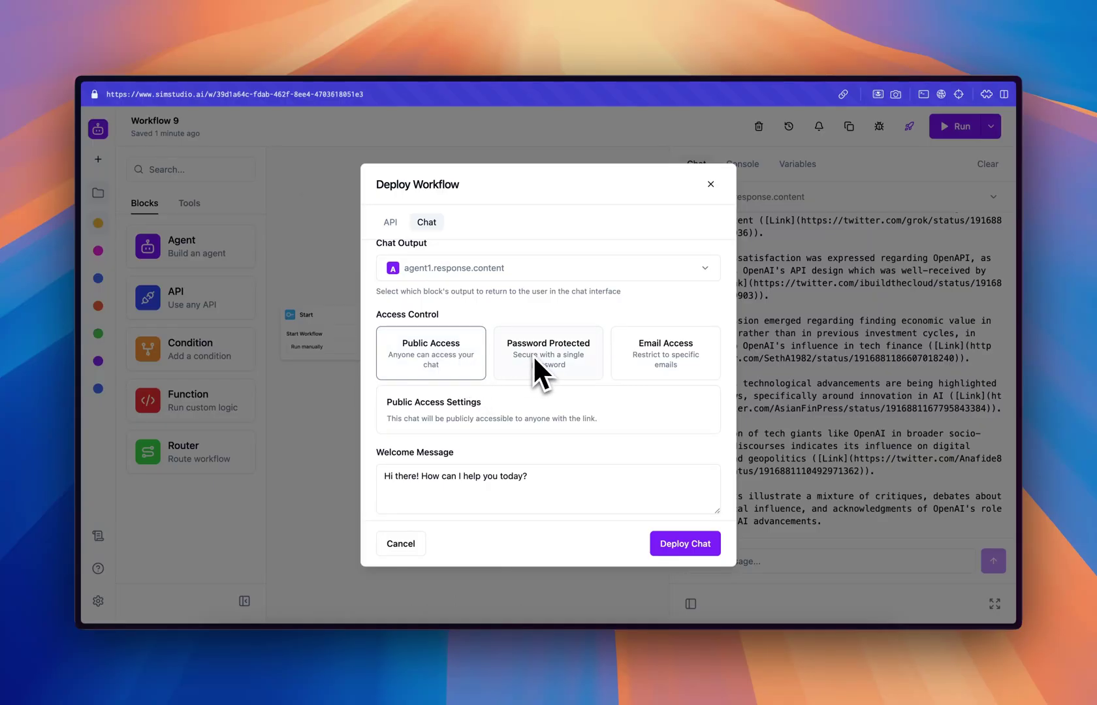
pyautogui.click(561, 361)
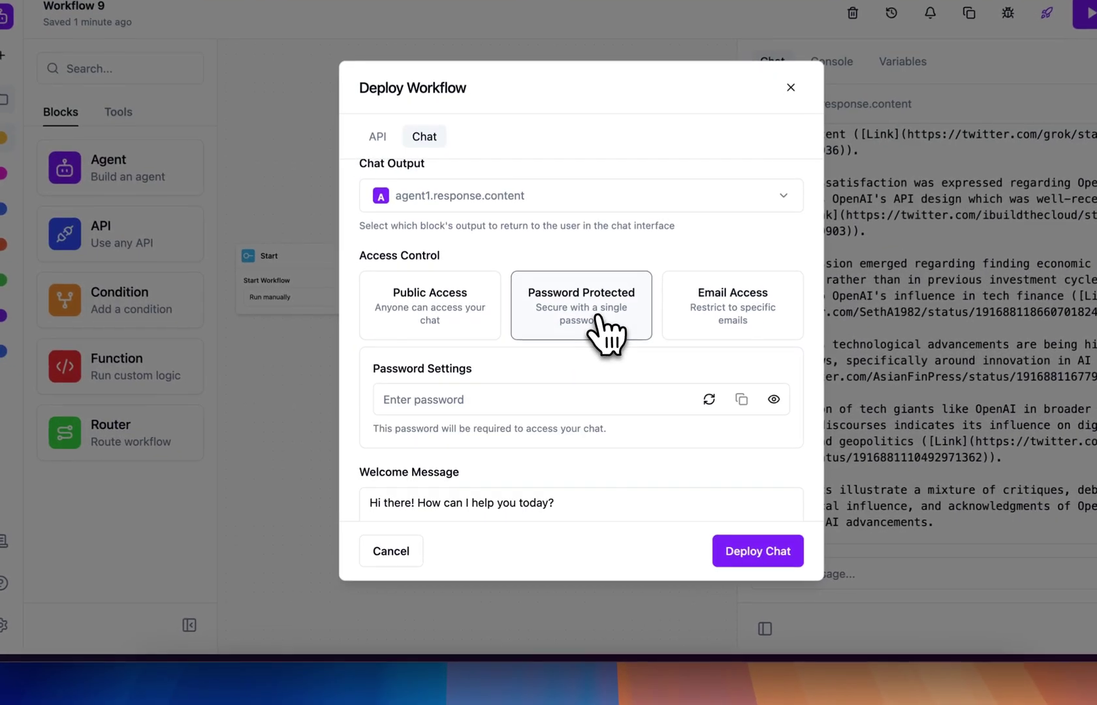
pyautogui.click(723, 320)
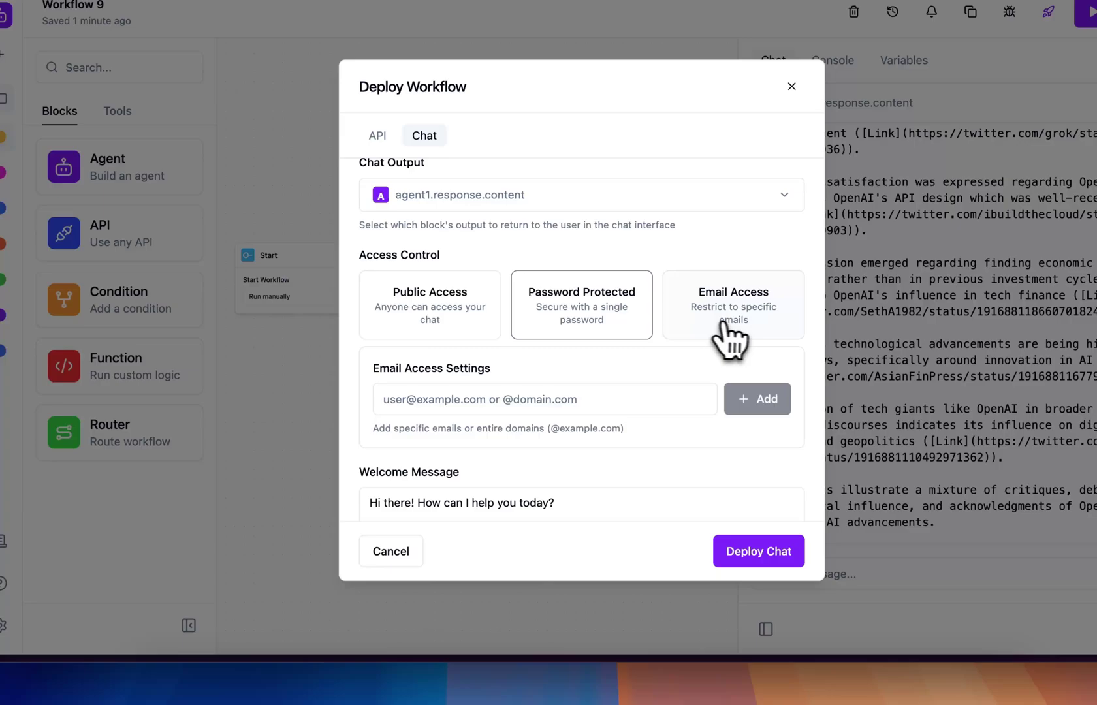
pyautogui.click(483, 336)
pyautogui.scroll(-1, 483, 337)
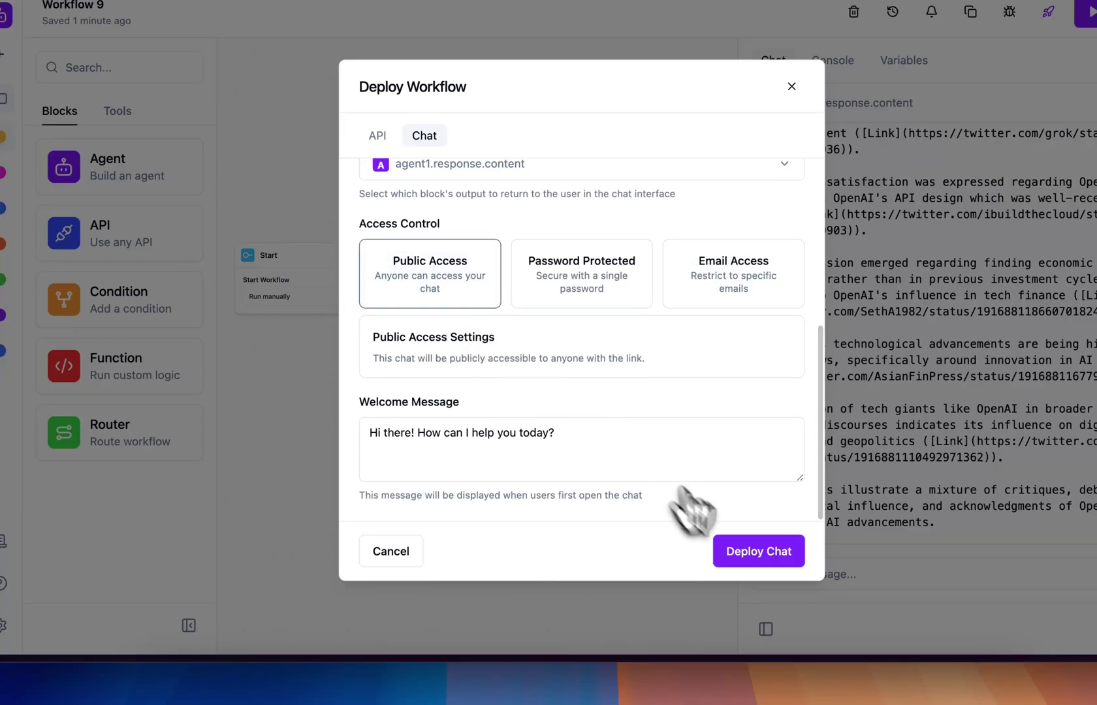
pyautogui.click(748, 552)
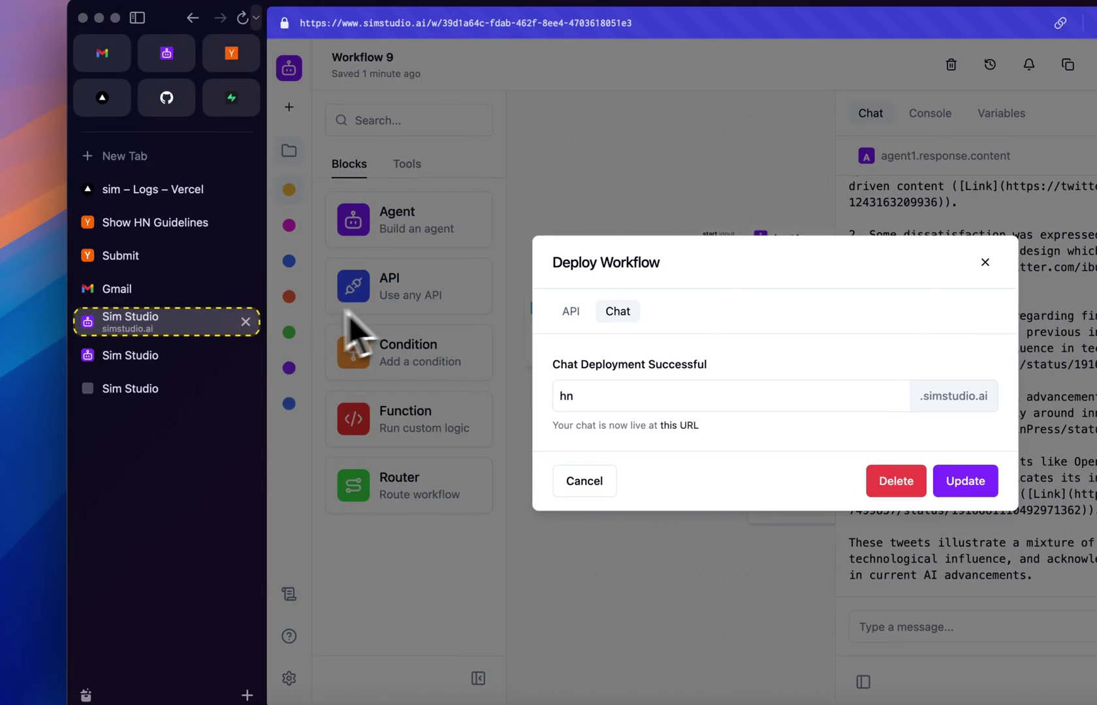
# - Open the live hn chat page and ask it 'Tell me about HackerNews'
pyautogui.click(171, 388)
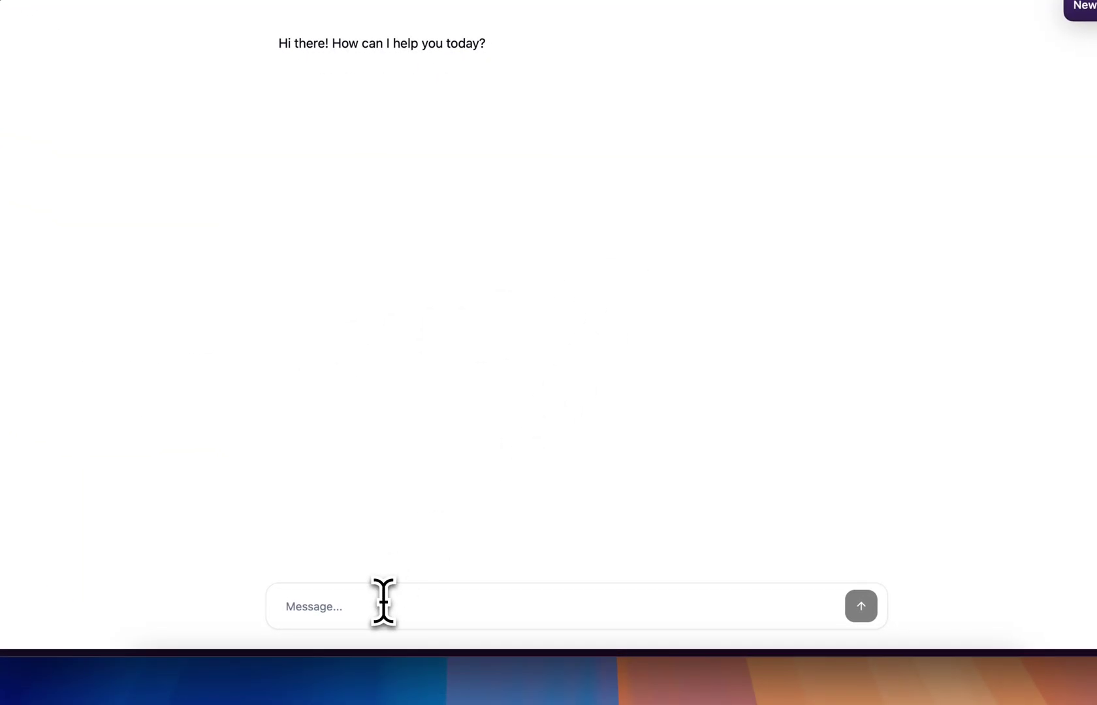
pyautogui.write('Tell m')
pyautogui.write('e about H')
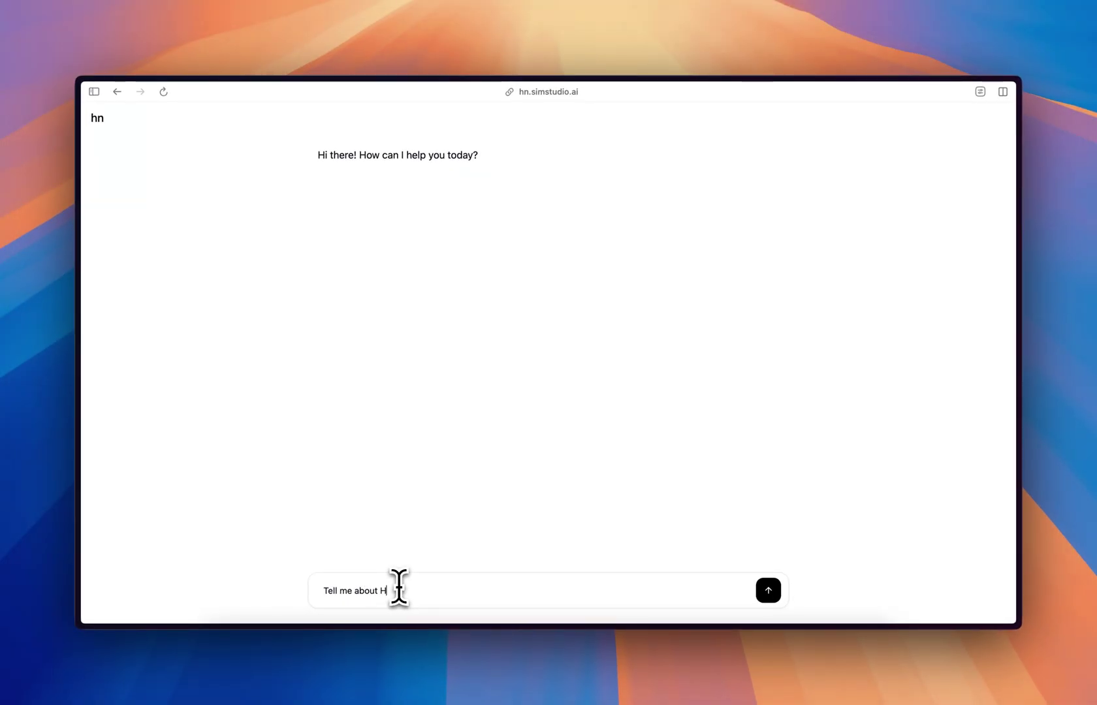
pyautogui.write('ackerNews')
pyautogui.press('Return')
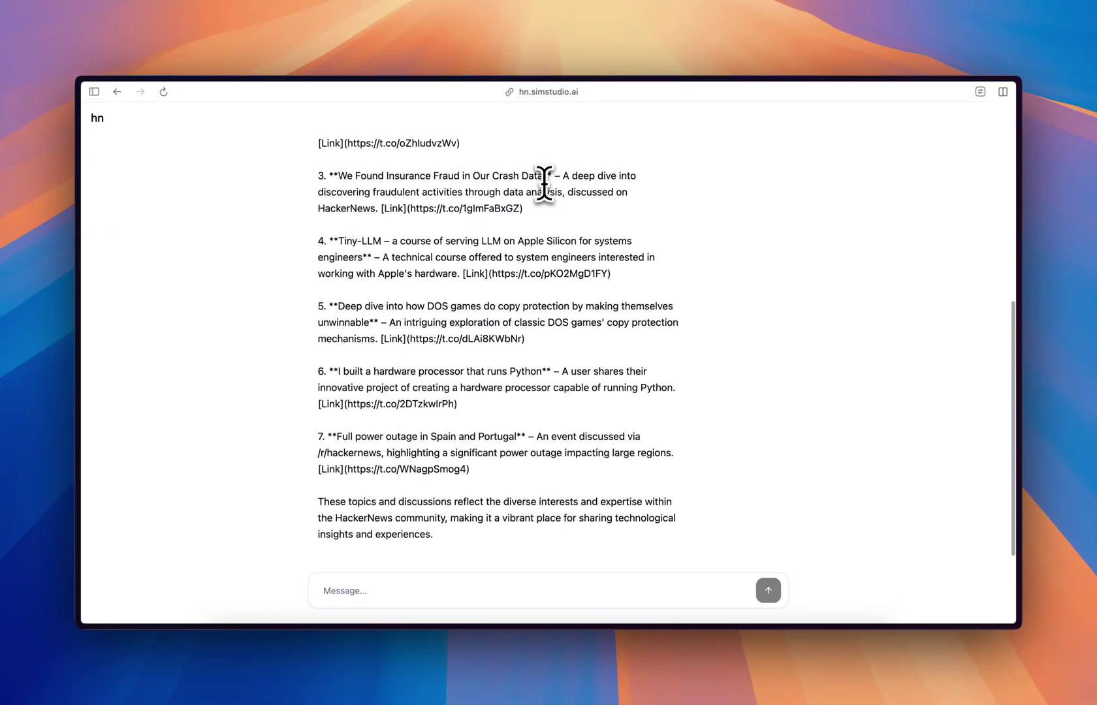
pyautogui.press('super+s')
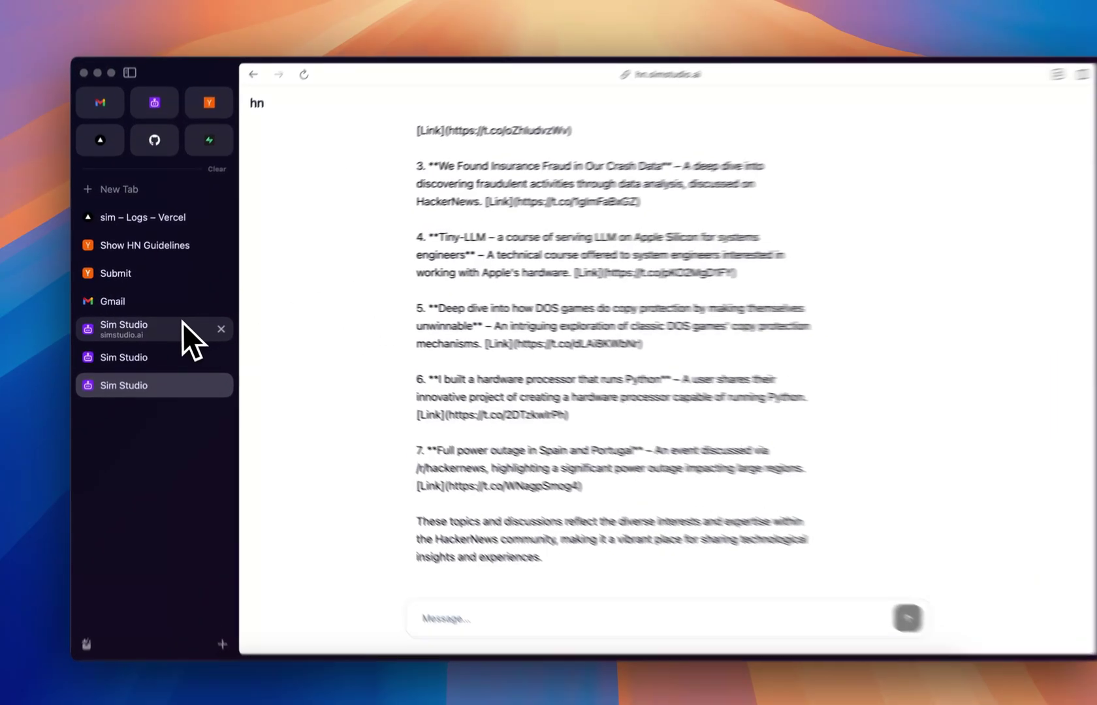
# - Return to Workflow 9, dismissing the deployment settings and hiding the chat panel
pyautogui.click(180, 327)
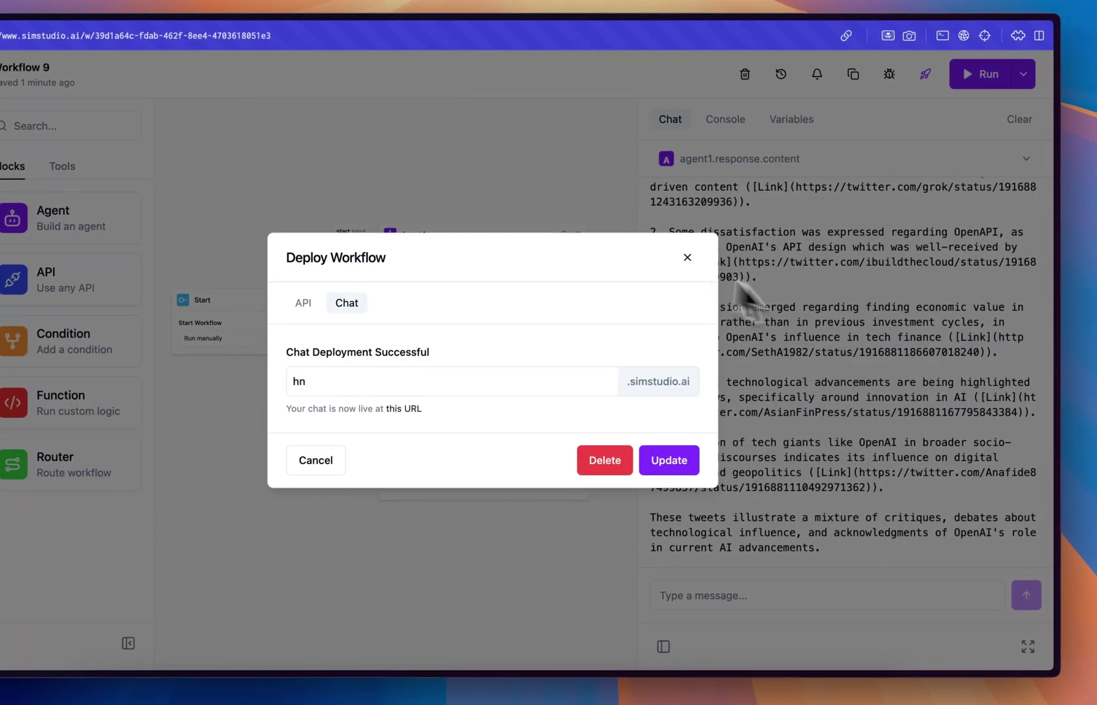
pyautogui.click(687, 257)
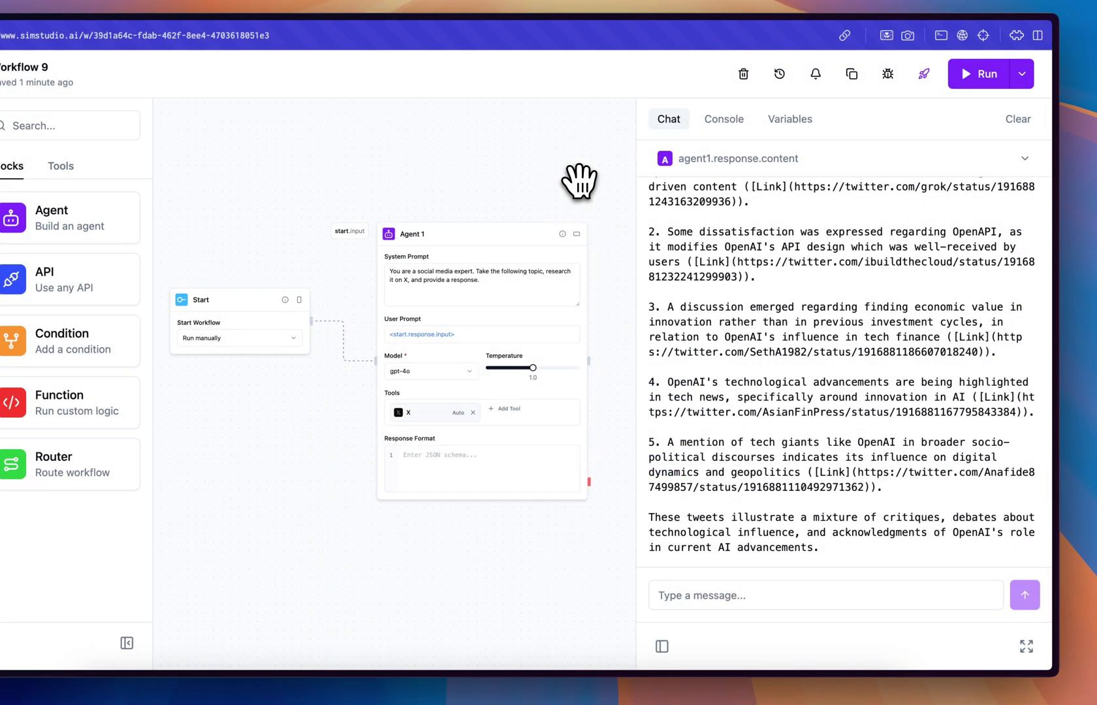
pyautogui.moveTo(578, 179); pyautogui.dragTo(607, 171)
pyautogui.click(701, 602)
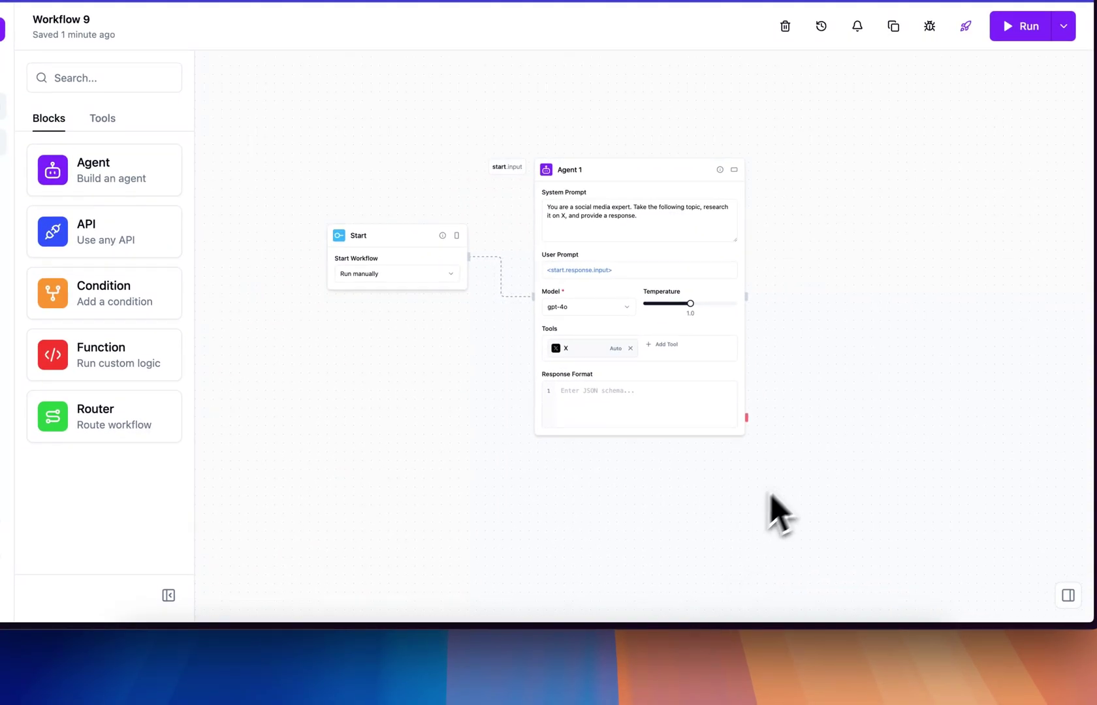
# - Loop Agent 1 with a new Agent 2 in a For loop, then delete the loop edge and Agent 2
pyautogui.moveTo(167, 183); pyautogui.dragTo(908, 287)
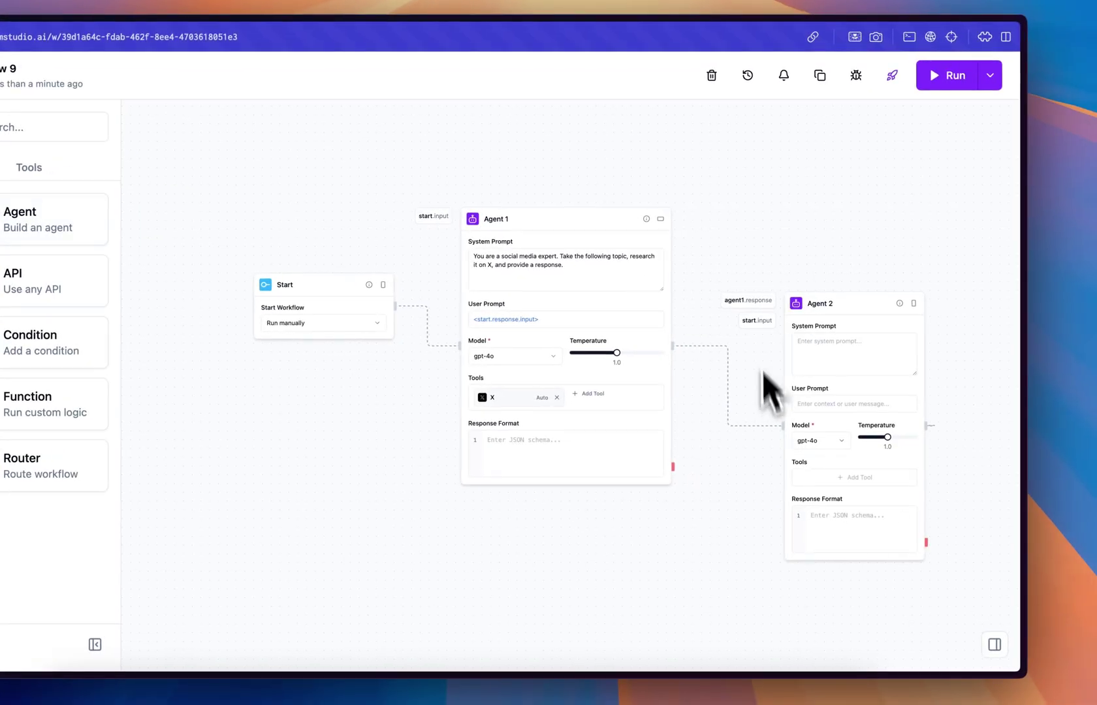
pyautogui.moveTo(926, 425); pyautogui.dragTo(461, 346)
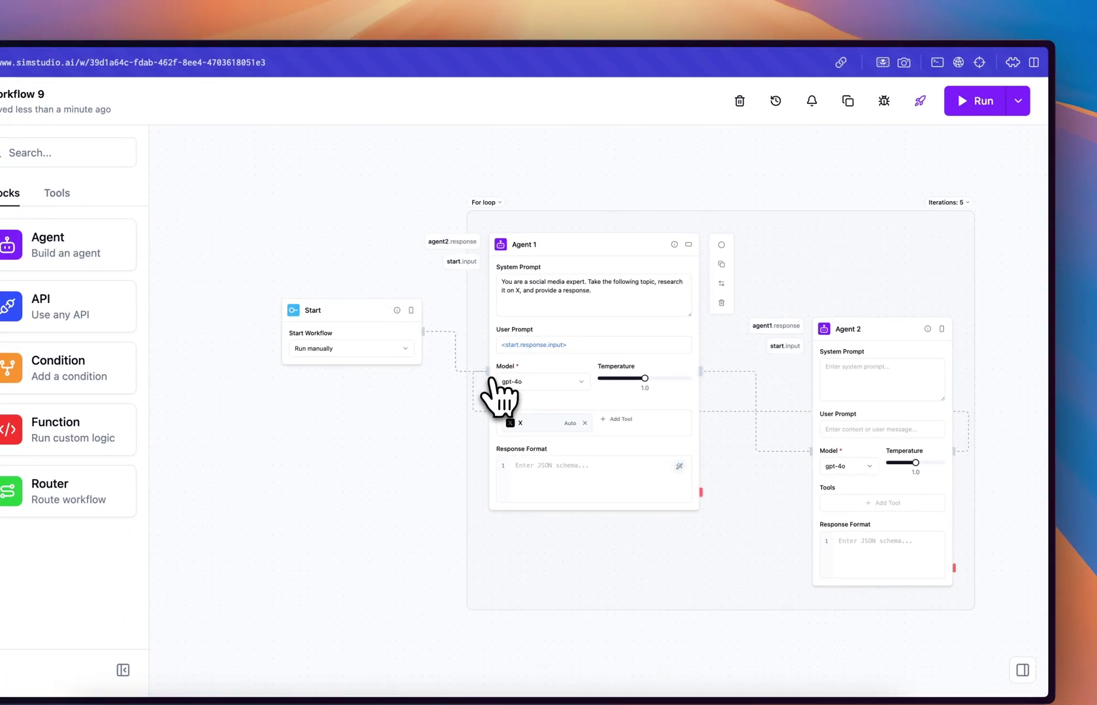
pyautogui.click(484, 204)
pyautogui.click(943, 203)
pyautogui.click(742, 177)
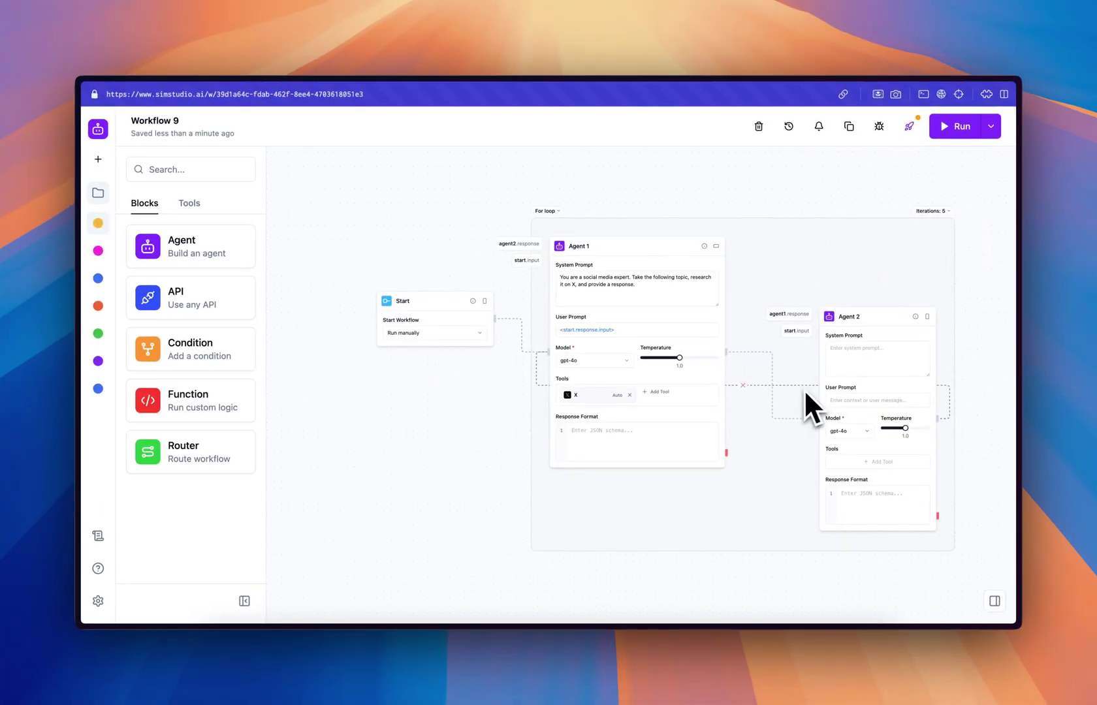
pyautogui.click(742, 386)
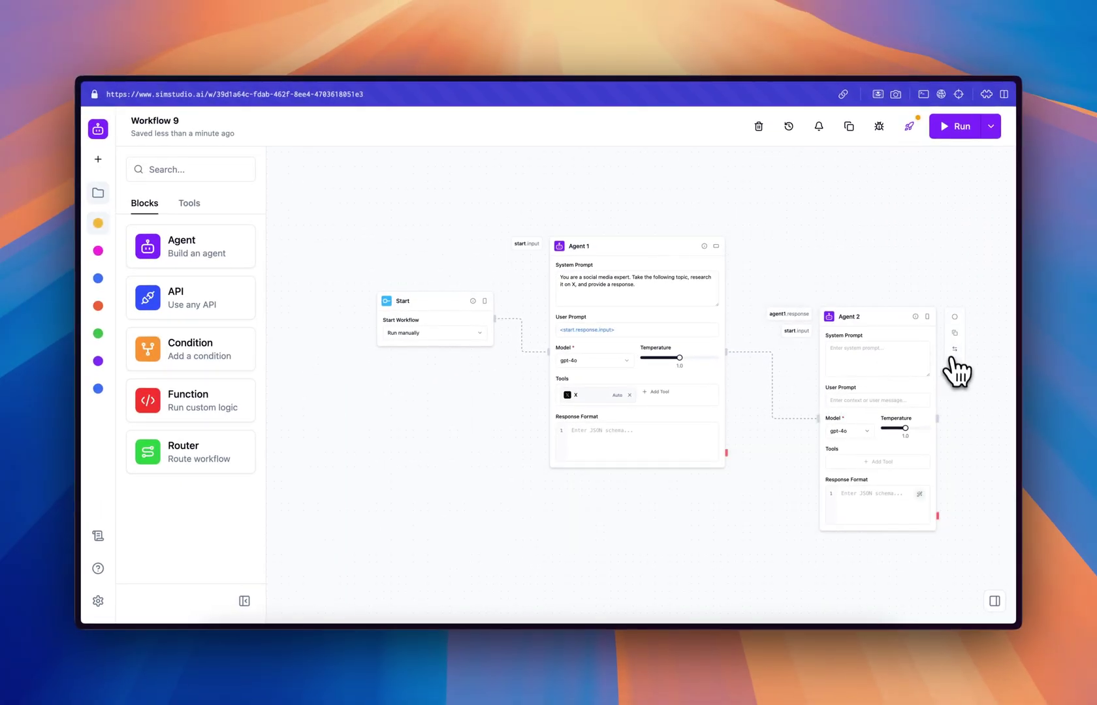
pyautogui.click(954, 365)
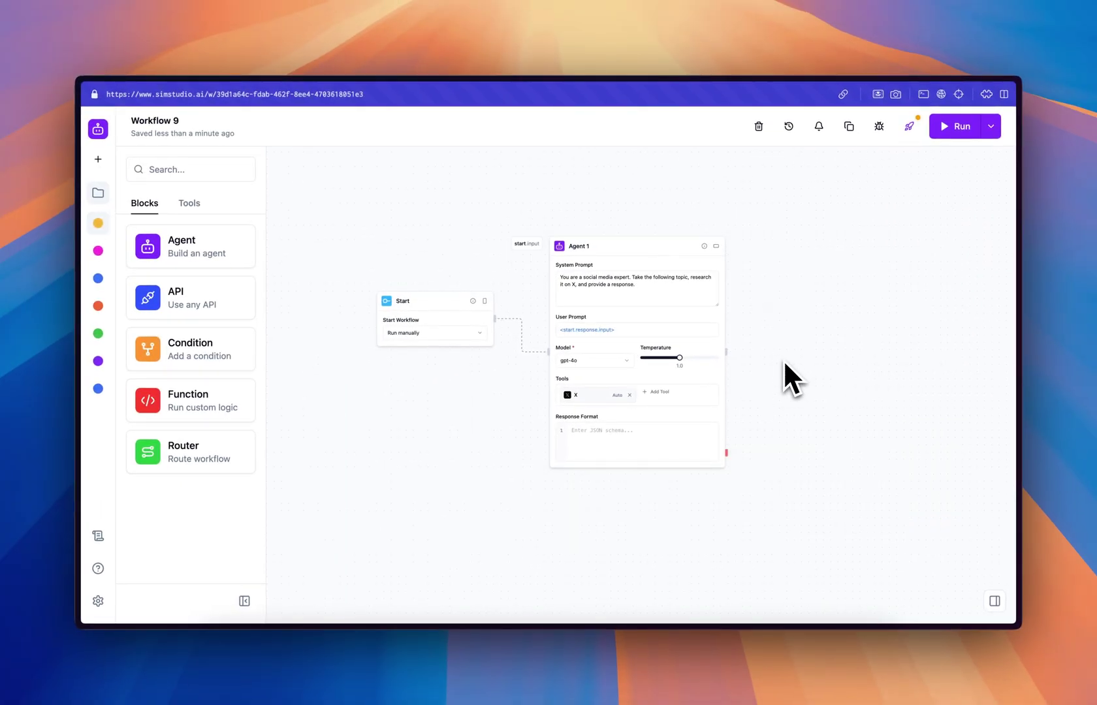